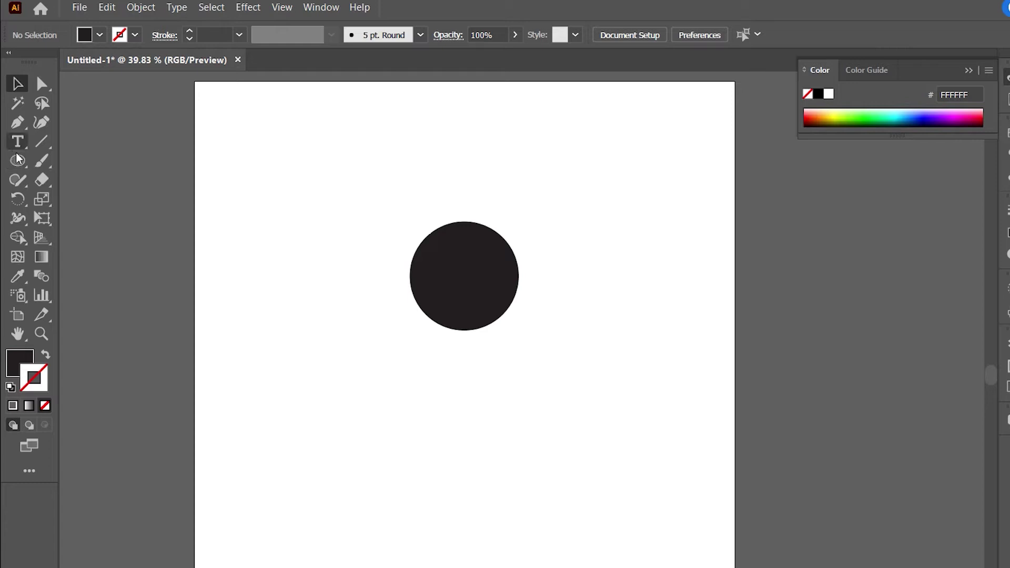
Draw a black, nearly square rectangle centred just below the circle, slightly wider than the circle
left_click(17, 158)
left_click(116, 163)
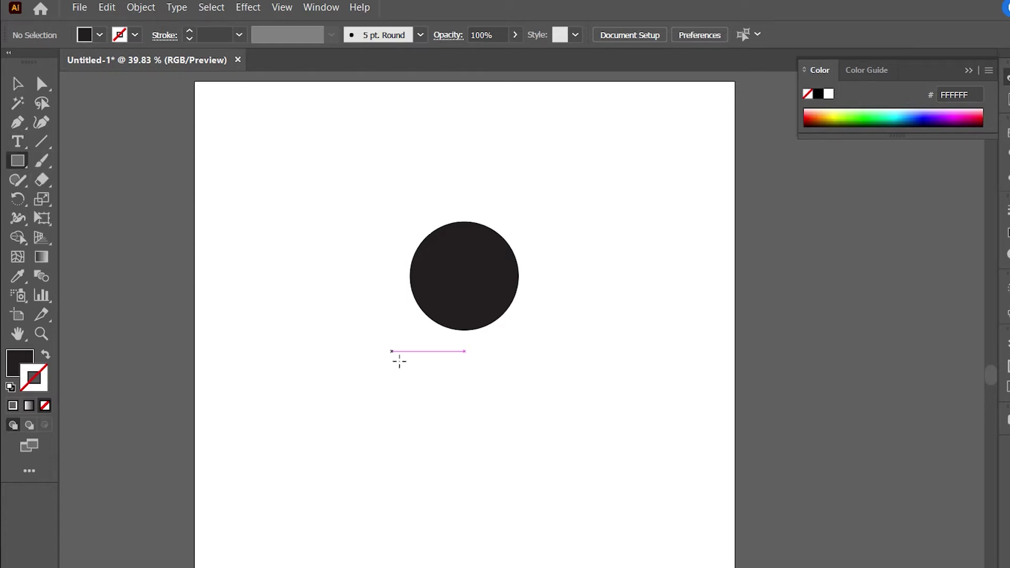
left_click_drag(404, 363, 544, 497)
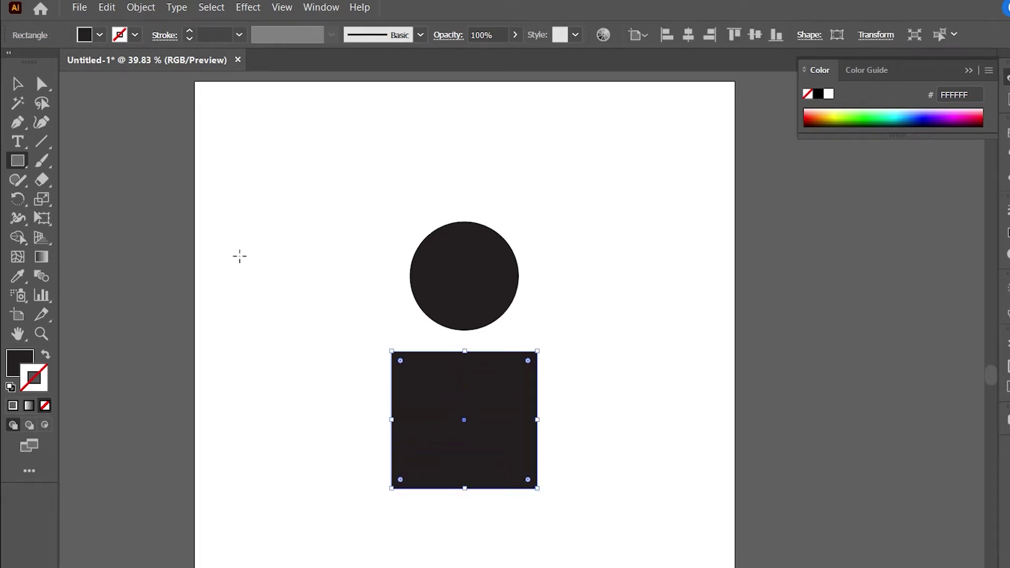
Taper the rectangle symmetrically with Perspective Distort so its bottom edge is narrower than its top edge
left_click(44, 218)
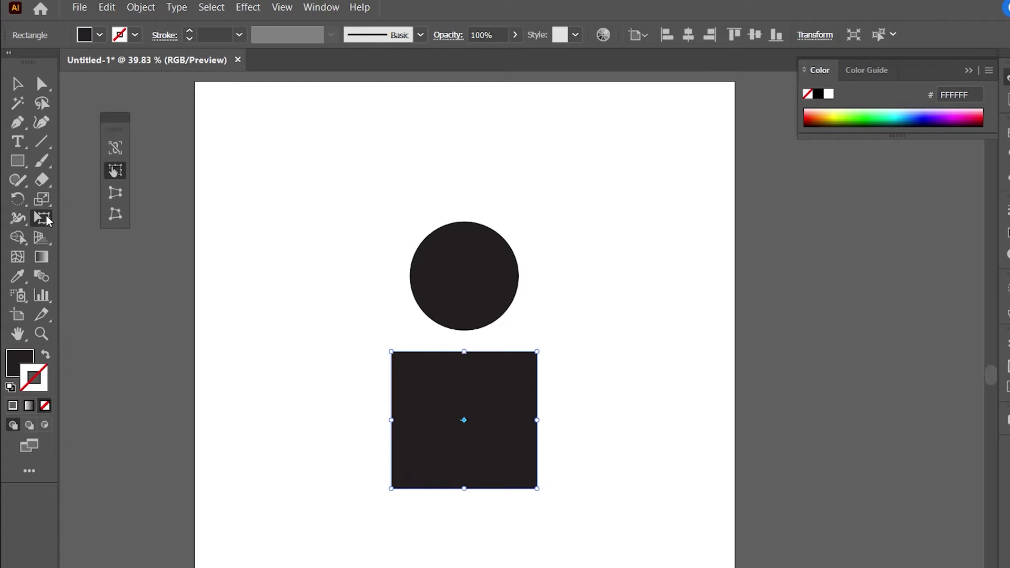
left_click(117, 194)
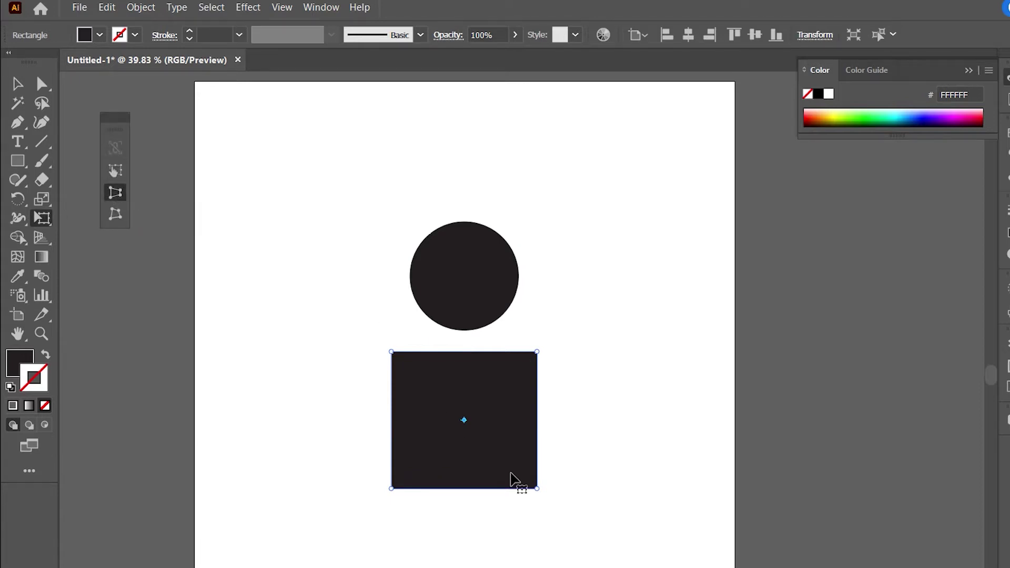
left_click_drag(537, 492, 538, 401)
mouse_move(541, 493)
left_mouse_down()
mouse_move(542, 451)
mouse_move(546, 490)
mouse_move(521, 492)
left_mouse_up()
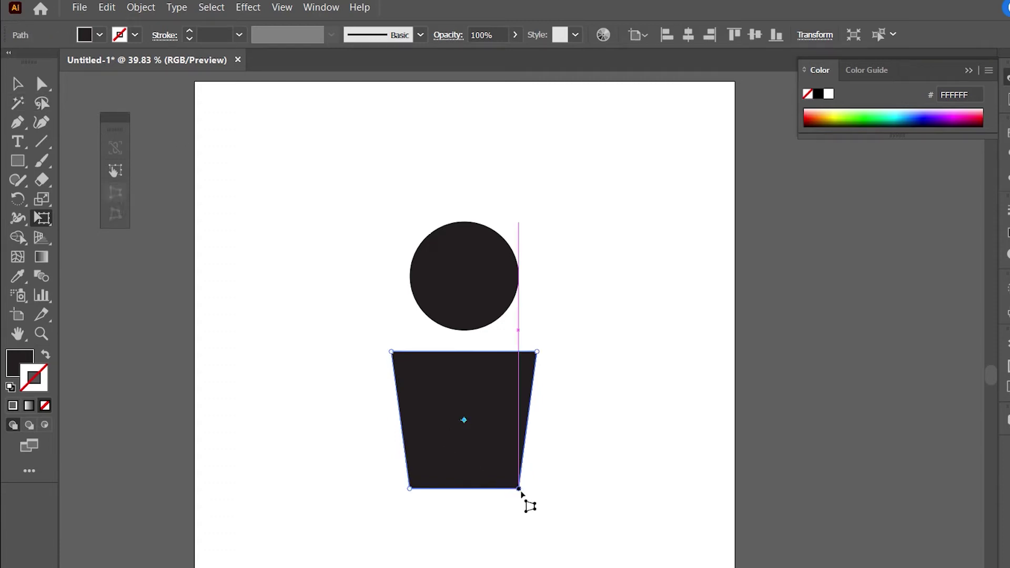
left_click_drag(519, 490, 524, 489)
Scale the tapered body down slightly about its centre and nudge it up closer to the circle
left_click(19, 85)
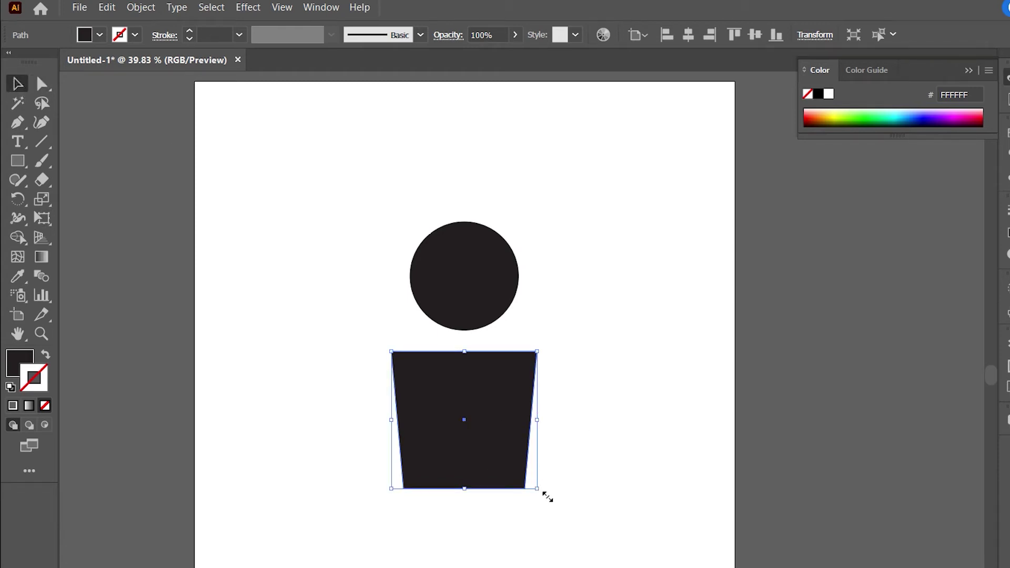
left_click_drag(548, 497, 544, 490)
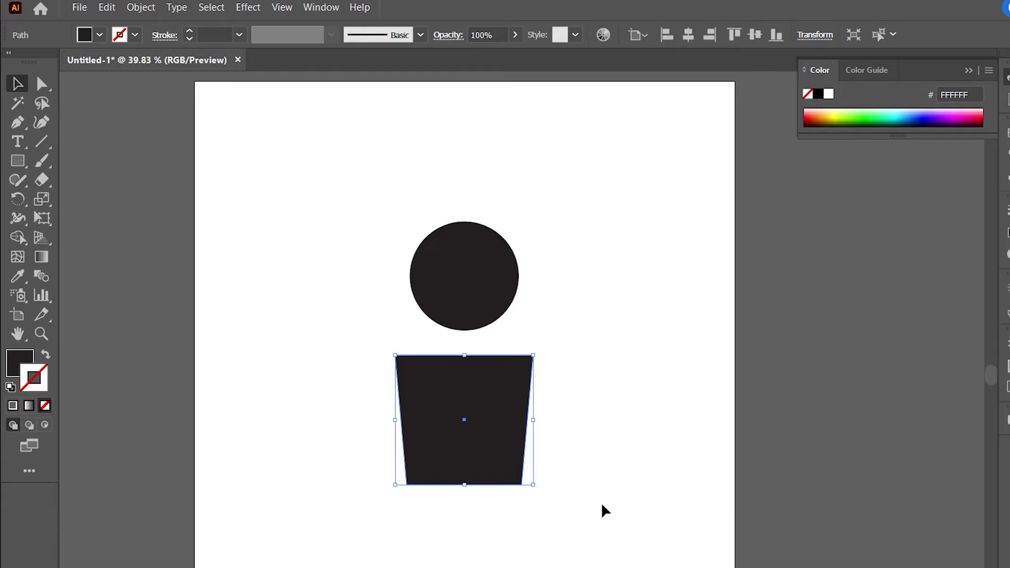
key("shift+Up")
key("shift+Up")
key("shift+Up")
key("shift+Up")
key("shift+Up")
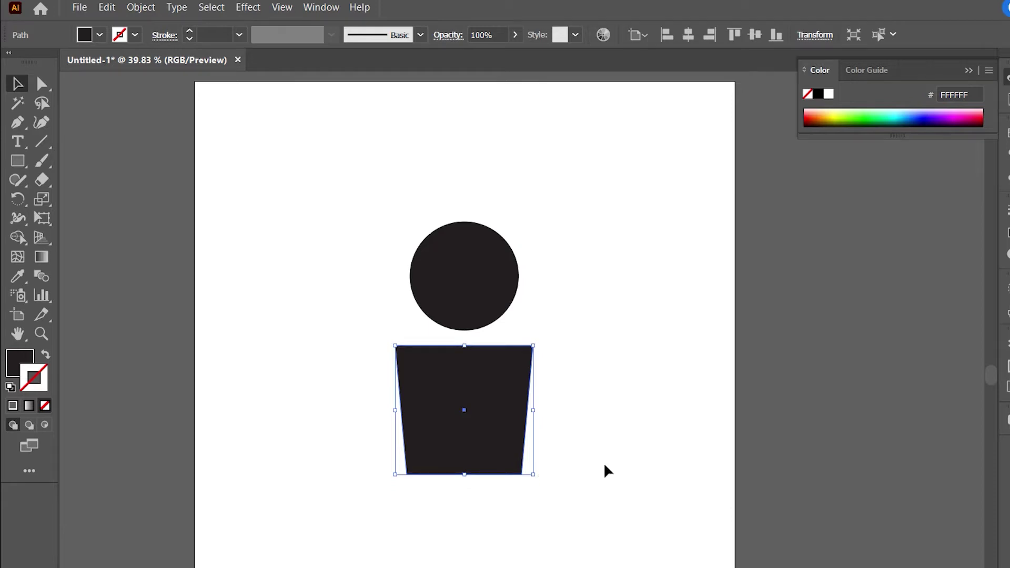
Round all four corners of the tapered body slightly
left_click(49, 84)
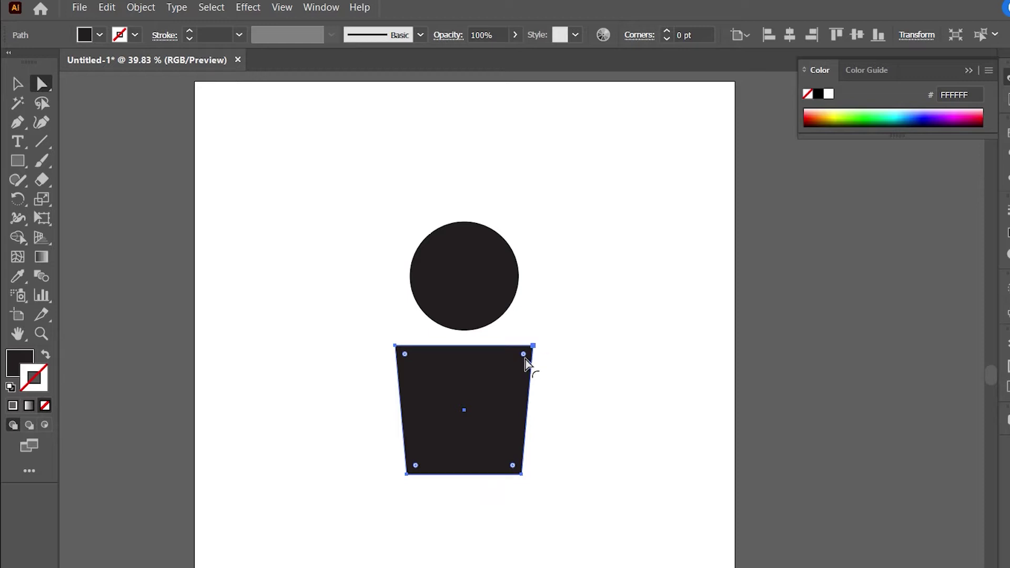
left_click_drag(525, 358, 524, 360)
left_click(705, 372)
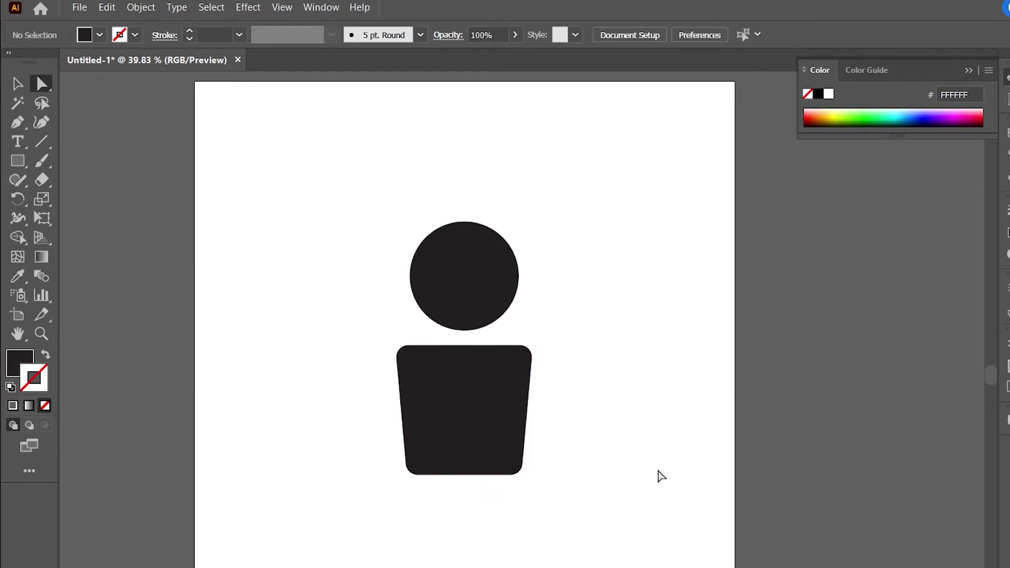
Draw a square swatch about 46 pt wide beside the artboard and make two evenly spaced copies below it
left_click(24, 157)
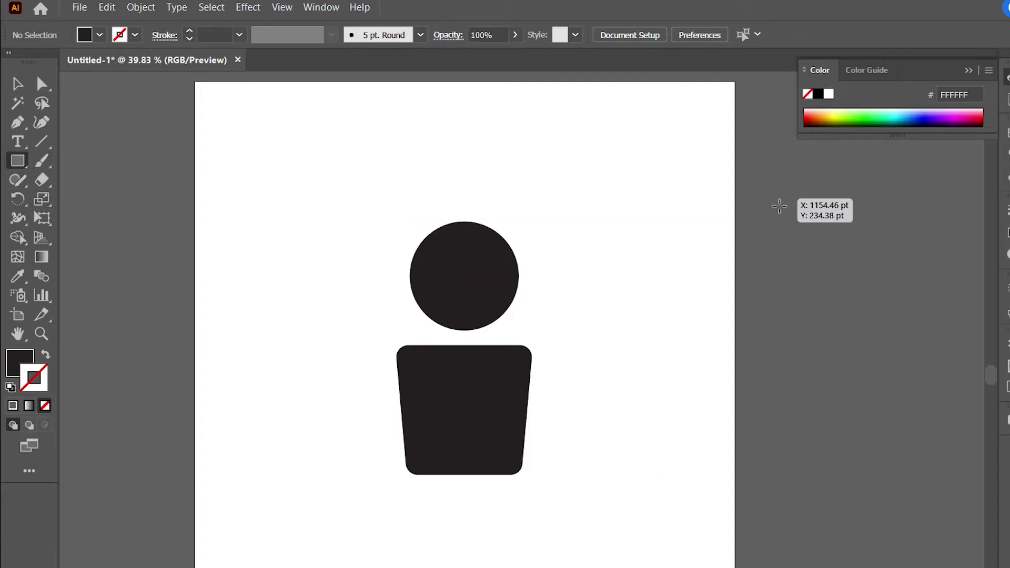
mouse_move(772, 198)
left_mouse_down()
mouse_move(796, 221)
mouse_move(798, 248)
left_mouse_up()
left_click(19, 79)
left_click(802, 262)
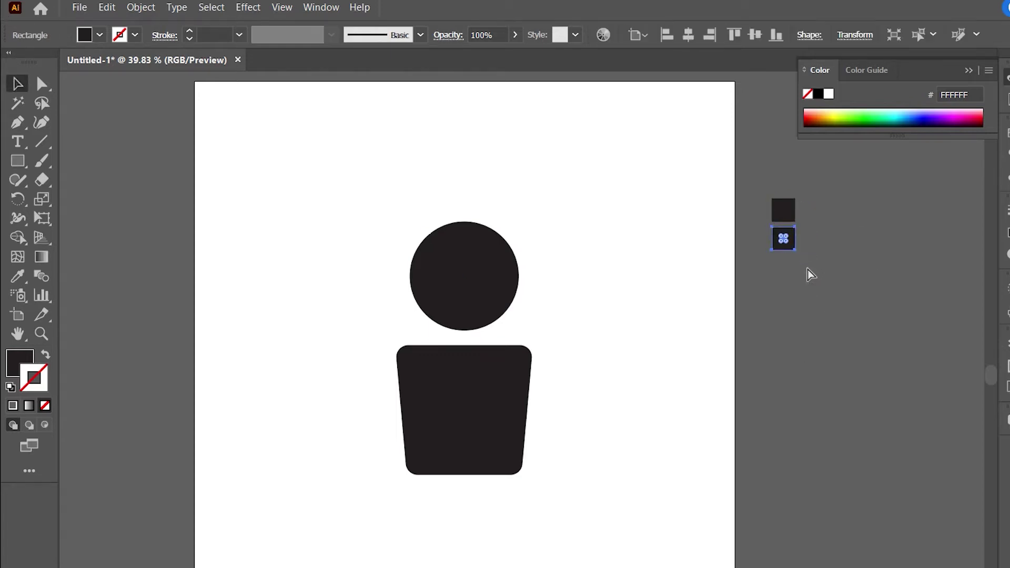
key("ctrl+d")
left_click(826, 331)
Fill the top swatch square with light blue 30BEFC
left_click(790, 206)
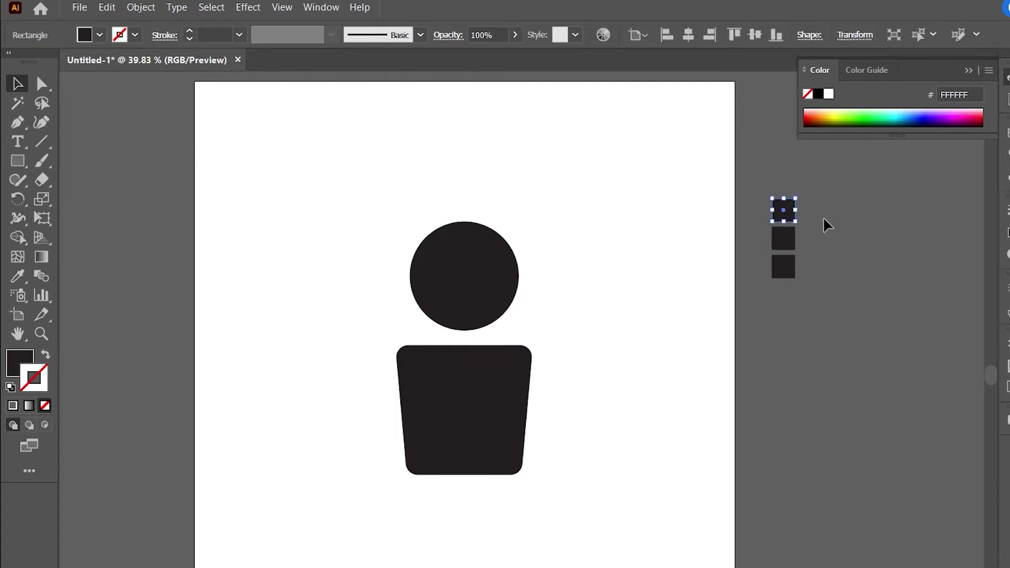
double_click(22, 358)
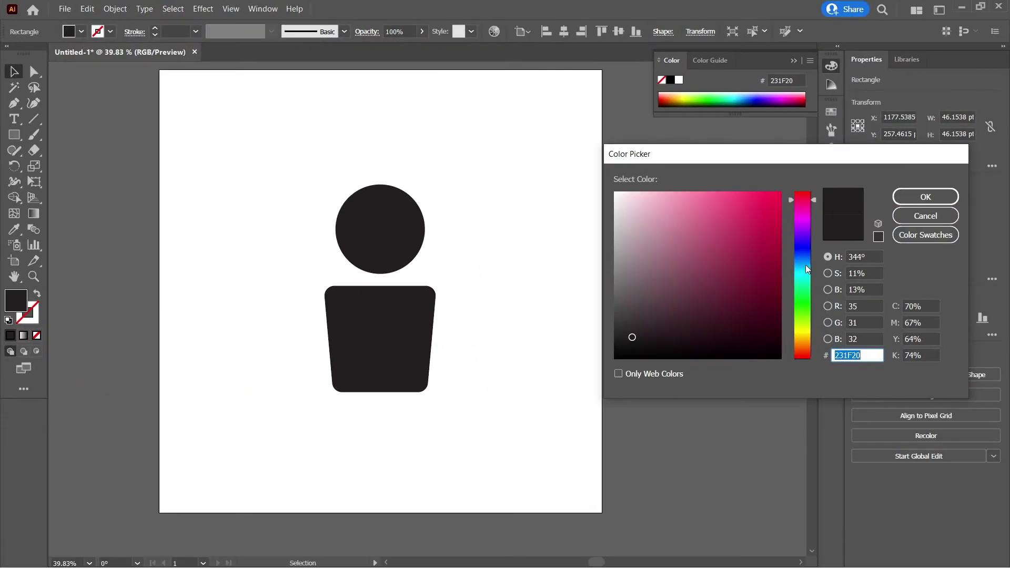
left_click(807, 264)
mouse_move(781, 231)
left_mouse_down()
mouse_move(774, 203)
mouse_move(756, 198)
left_mouse_up()
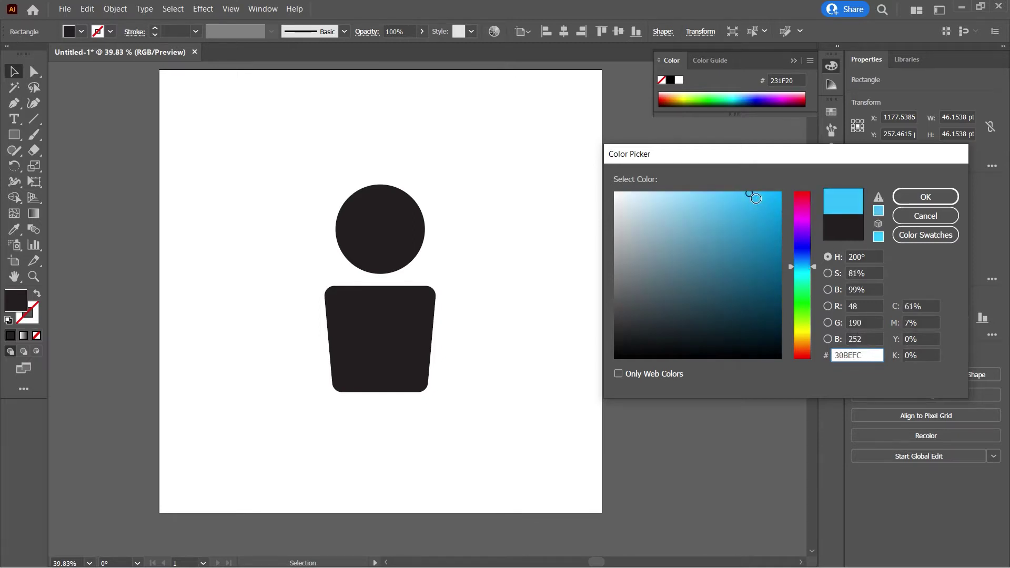
left_click(895, 198)
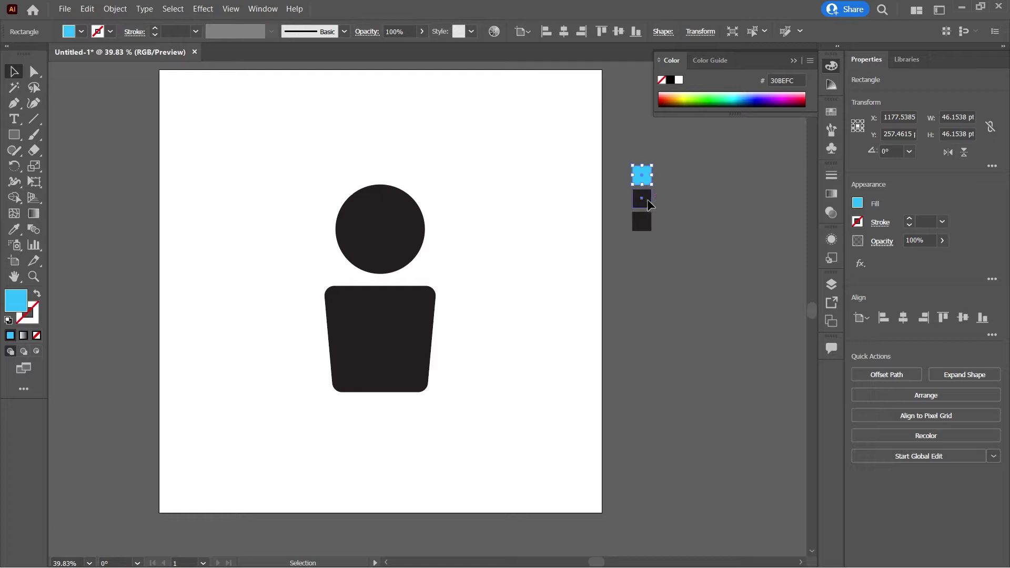
Fill the middle swatch square with darker blue 0B7EB7
left_click(645, 201)
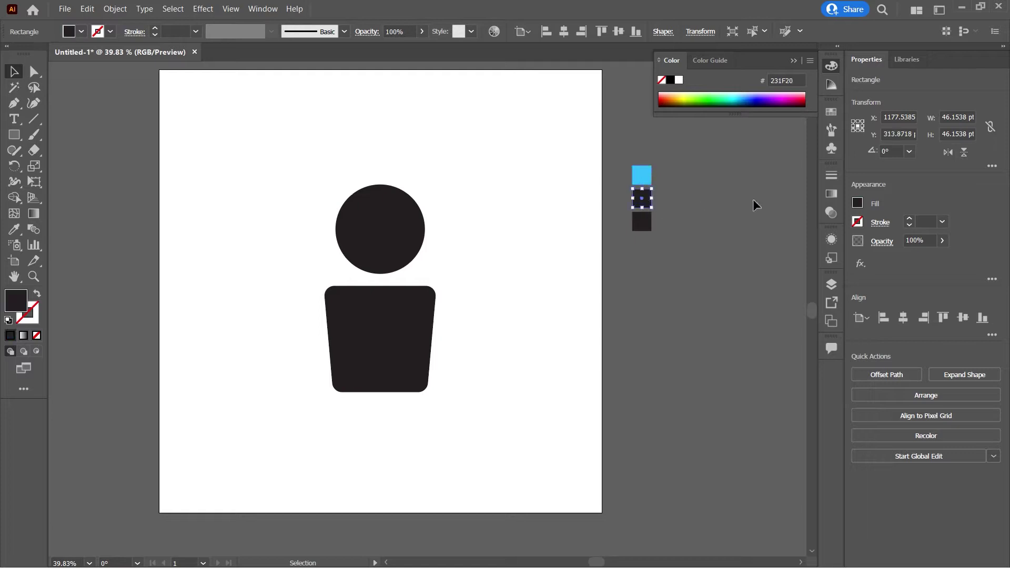
double_click(21, 305)
mouse_move(803, 235)
left_mouse_down()
mouse_move(803, 270)
mouse_move(758, 237)
mouse_move(775, 240)
left_mouse_up()
left_click(926, 197)
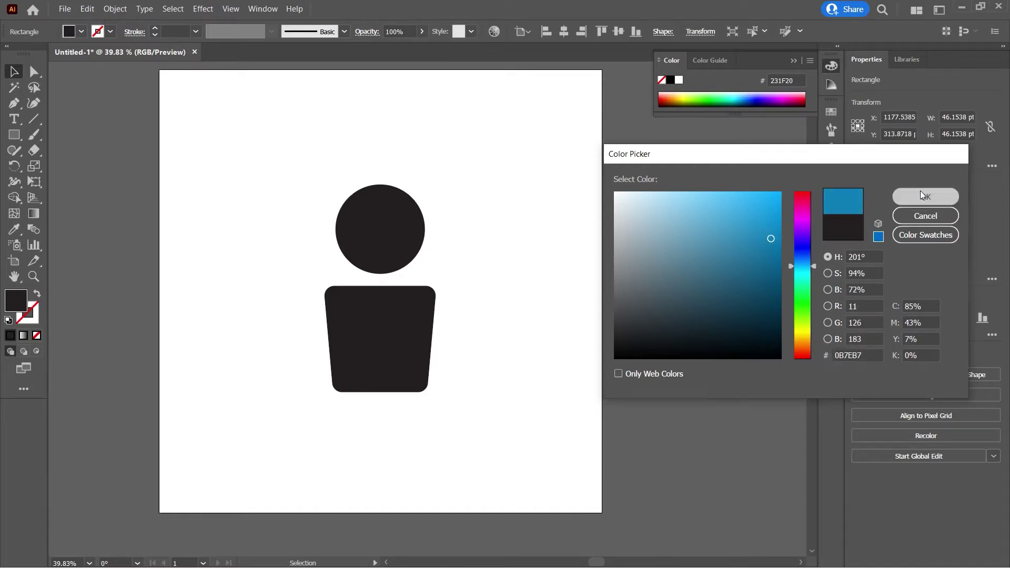
Fill the bottom swatch square with orange FF6700
left_click(650, 220)
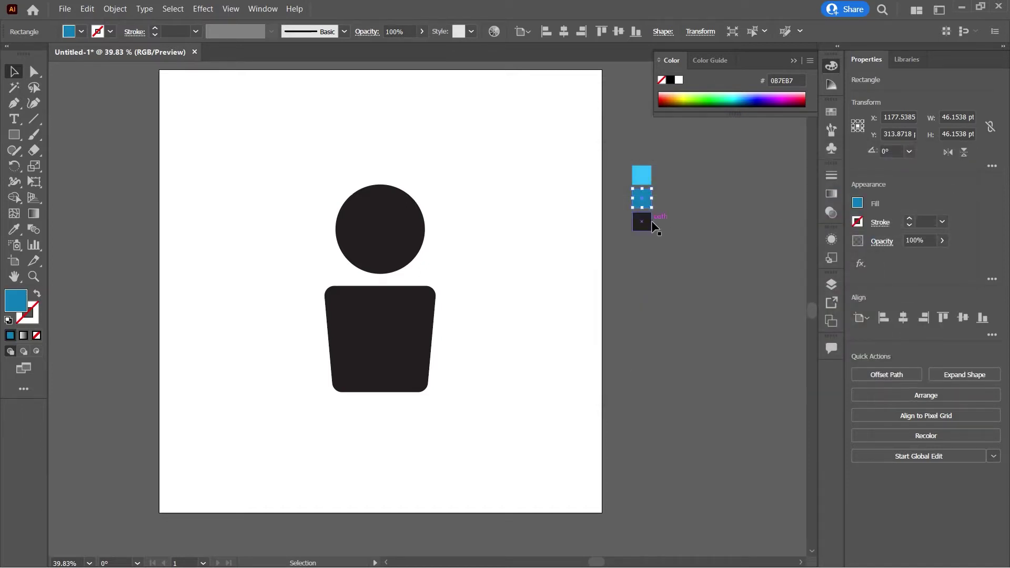
double_click(13, 292)
left_click_drag(810, 224, 808, 352)
mouse_move(780, 255)
left_mouse_down()
mouse_move(791, 203)
mouse_move(805, 194)
left_mouse_up()
left_click(932, 199)
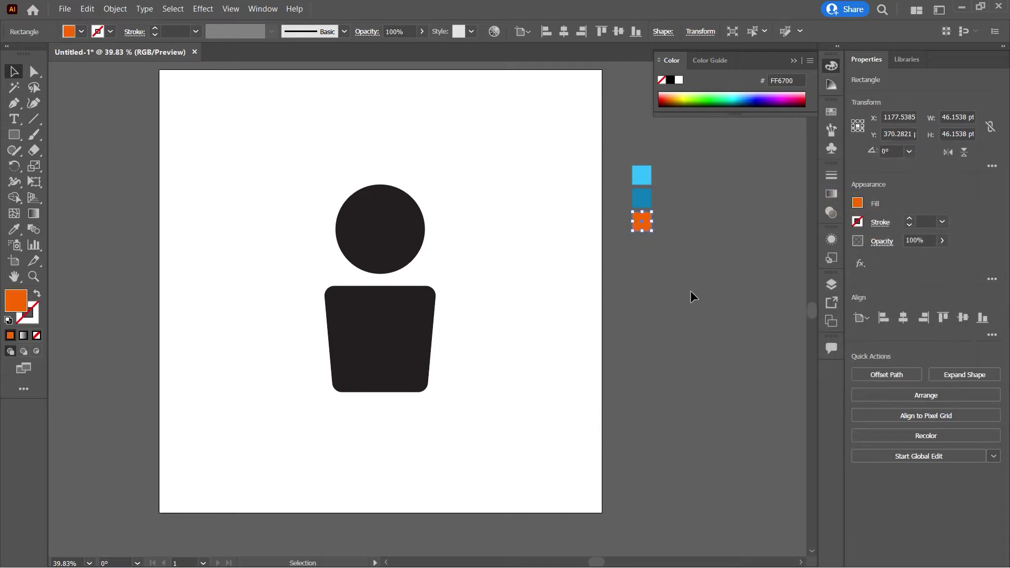
left_click(487, 345)
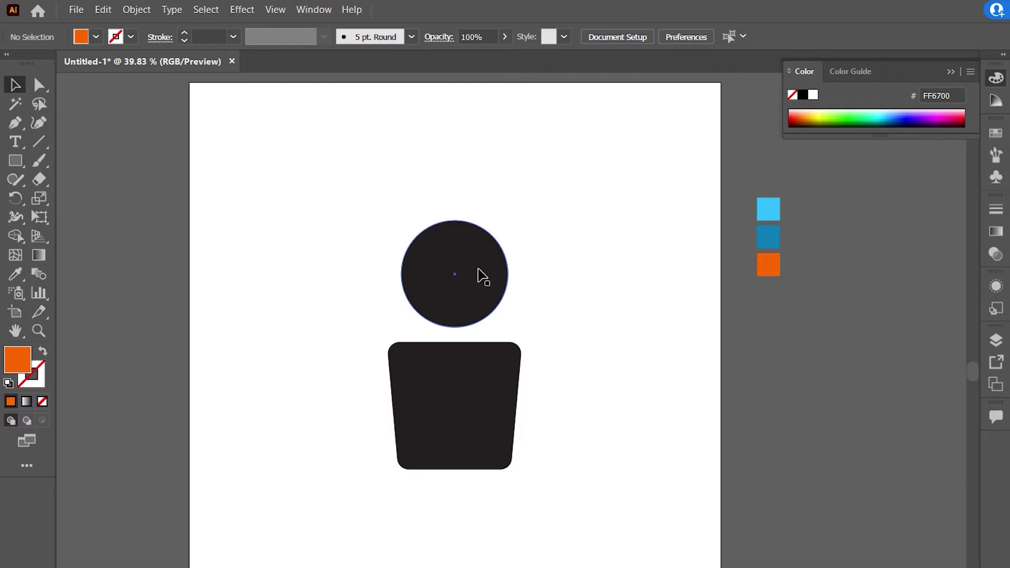
Recolor the circle and the tapered body with the dark blue 0B7EB7 sampled from the middle swatch
left_click(479, 274)
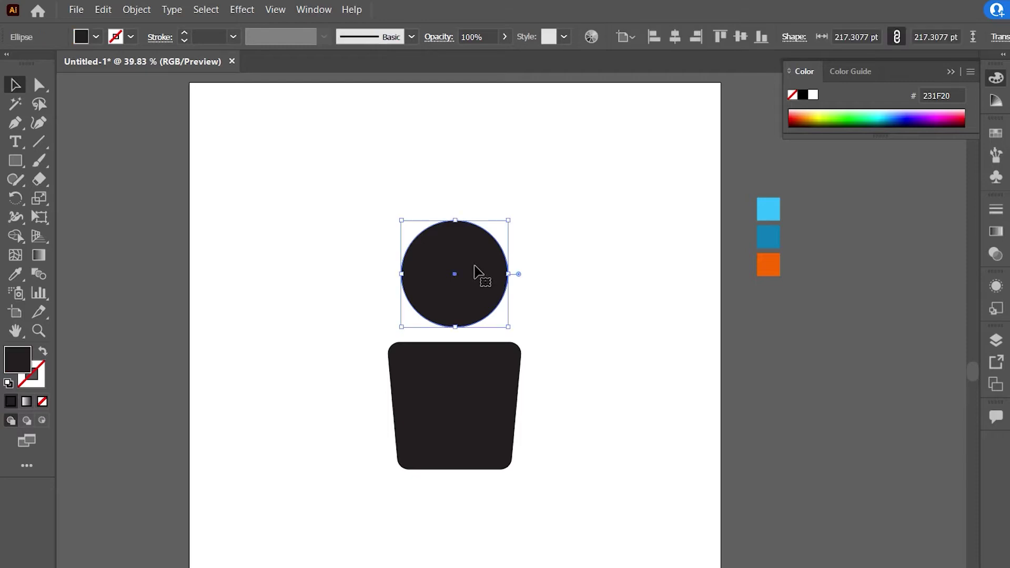
left_click(451, 423, "shift")
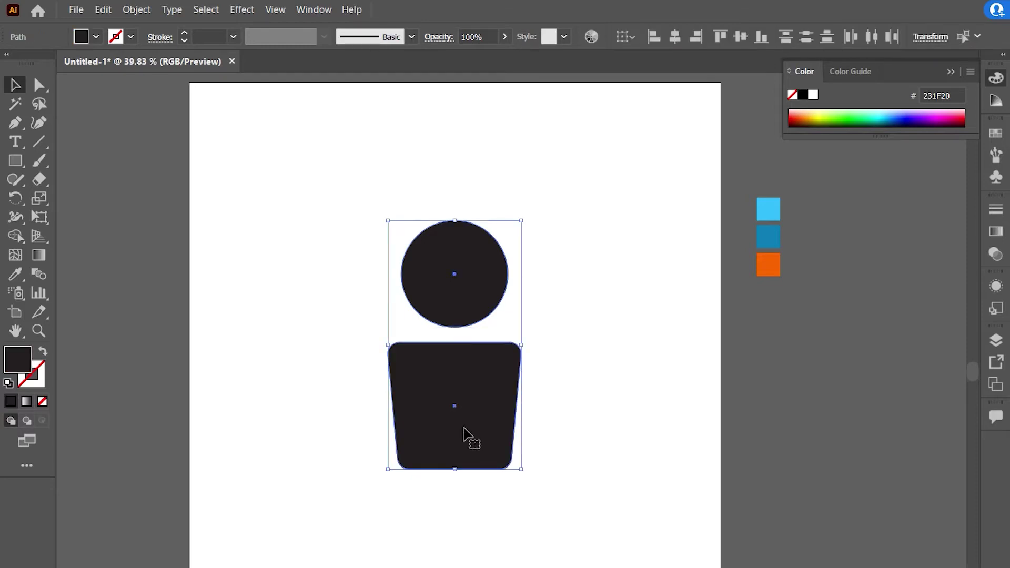
left_click(15, 273)
left_click(779, 243)
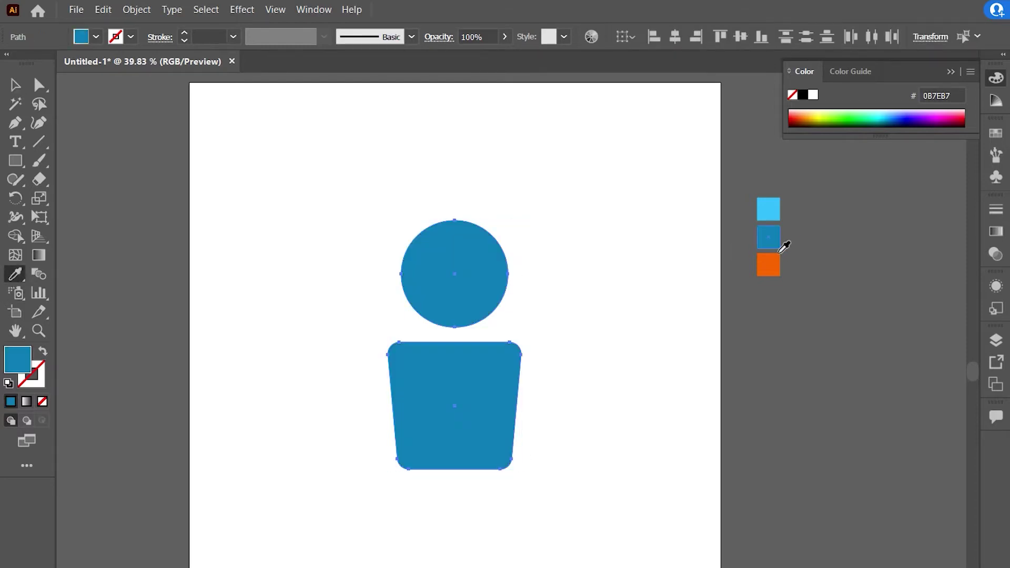
left_click(14, 85)
left_click(228, 161)
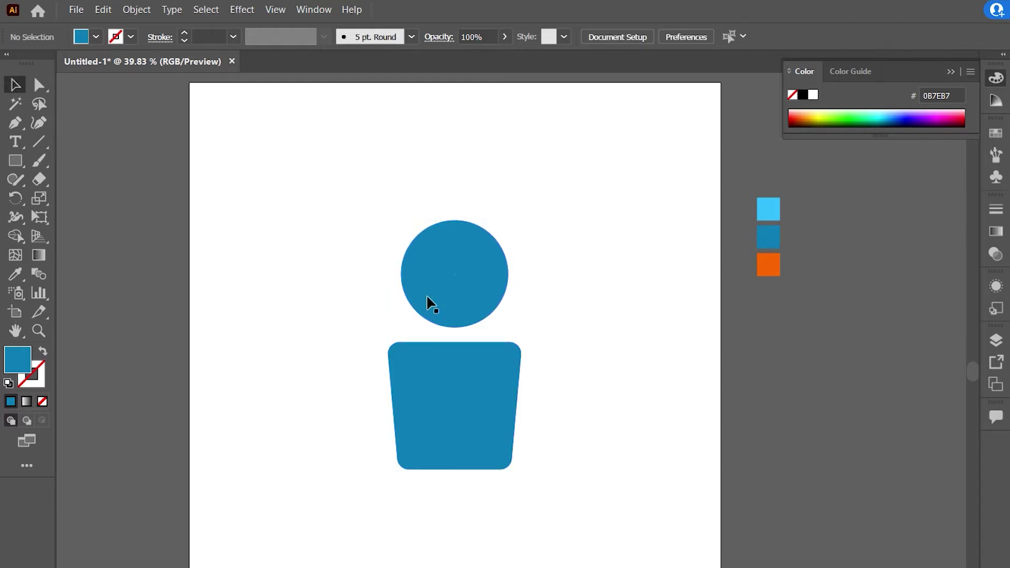
Duplicate the circle and the tapered body together, offsetting the copies slightly to the right
left_click(470, 275)
left_click(456, 406, "shift")
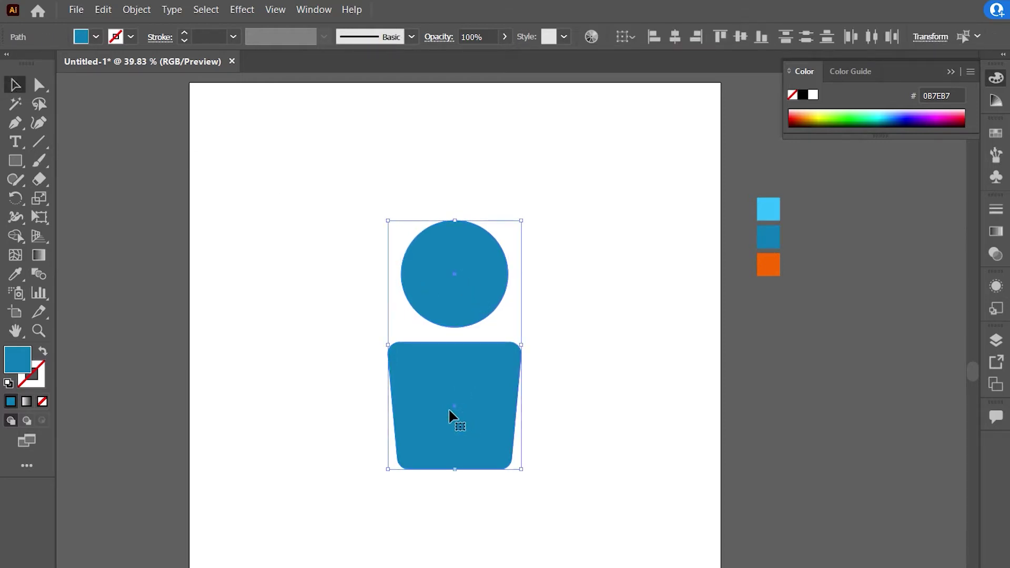
left_click_drag(449, 410, 469, 412)
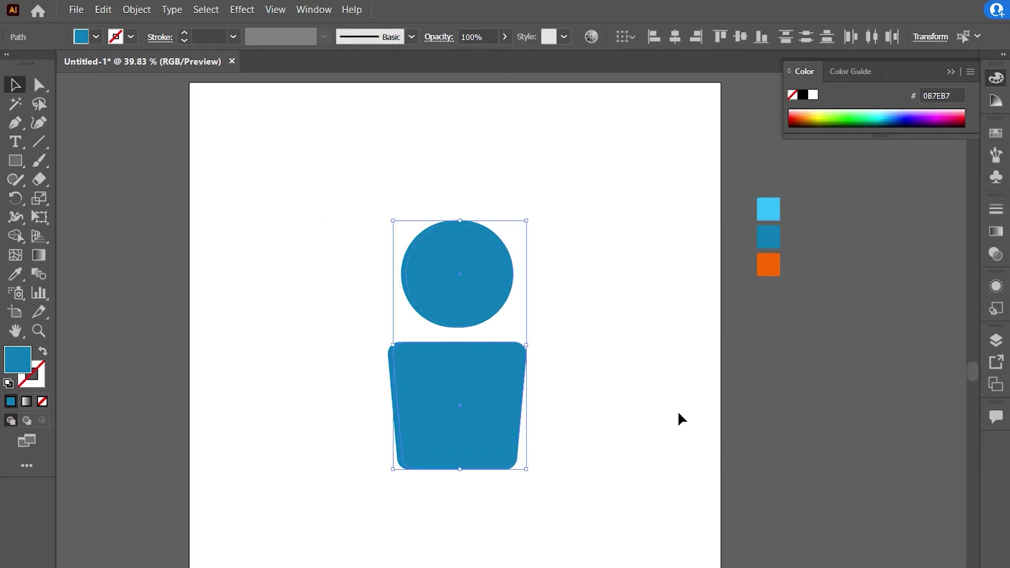
Recolor the offset copies of the circle and body with the light blue 30BEFC from the top swatch
left_click(15, 274)
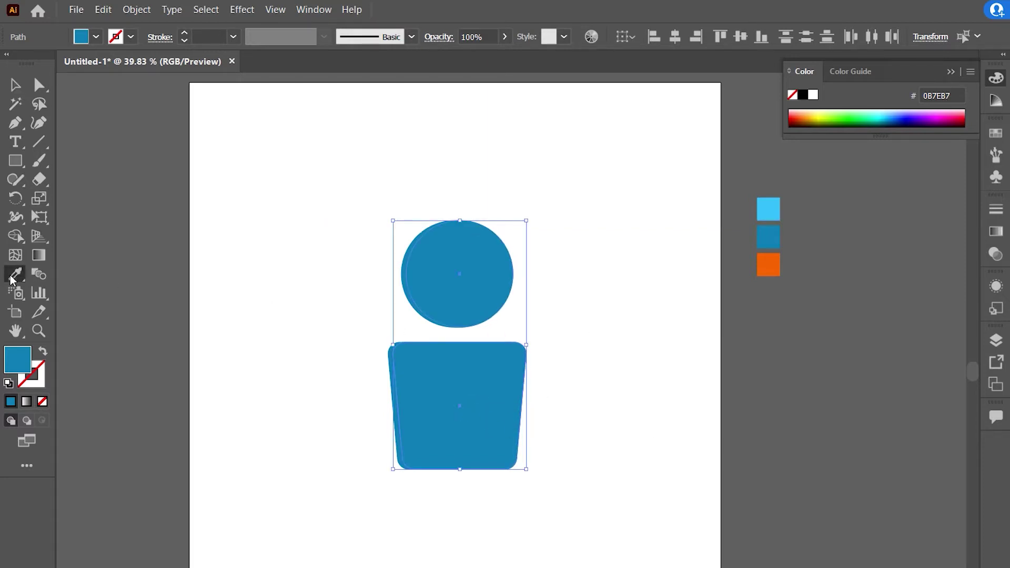
left_click(769, 217)
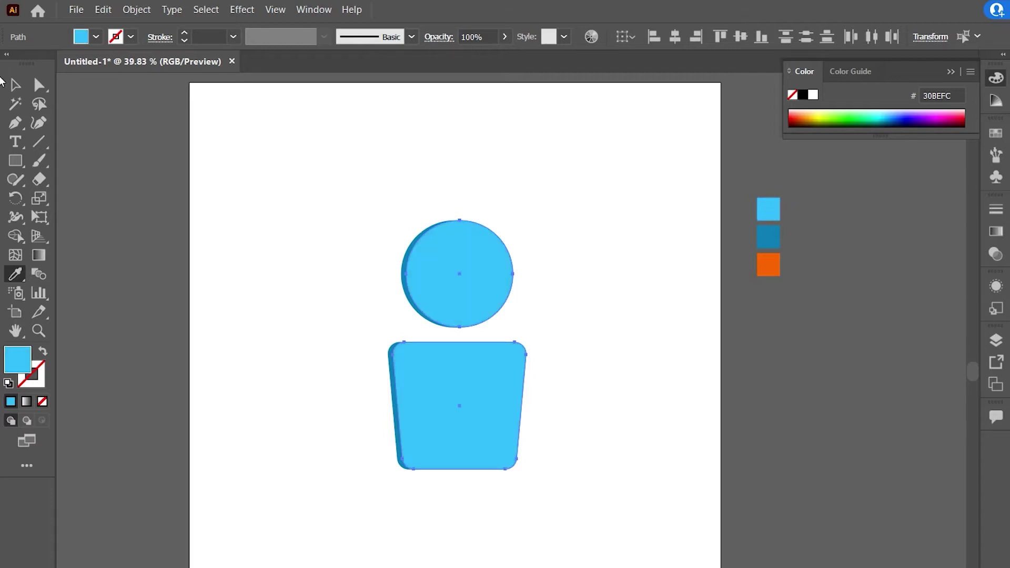
left_click(16, 84)
left_click(285, 219)
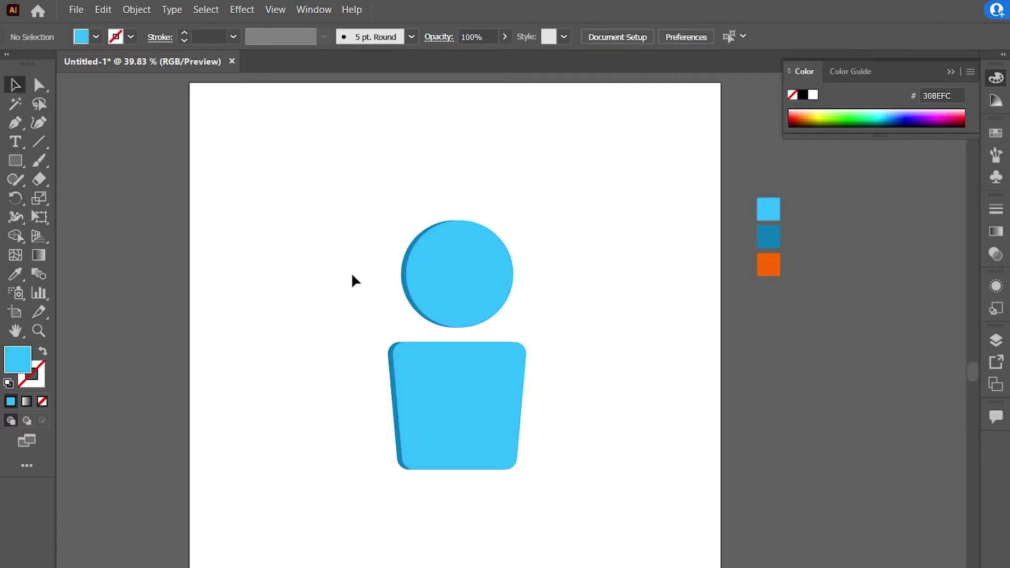
Draw a thin horizontal bar across the upper part of the body and fully round its ends, about 9 pt radius
left_click(15, 160)
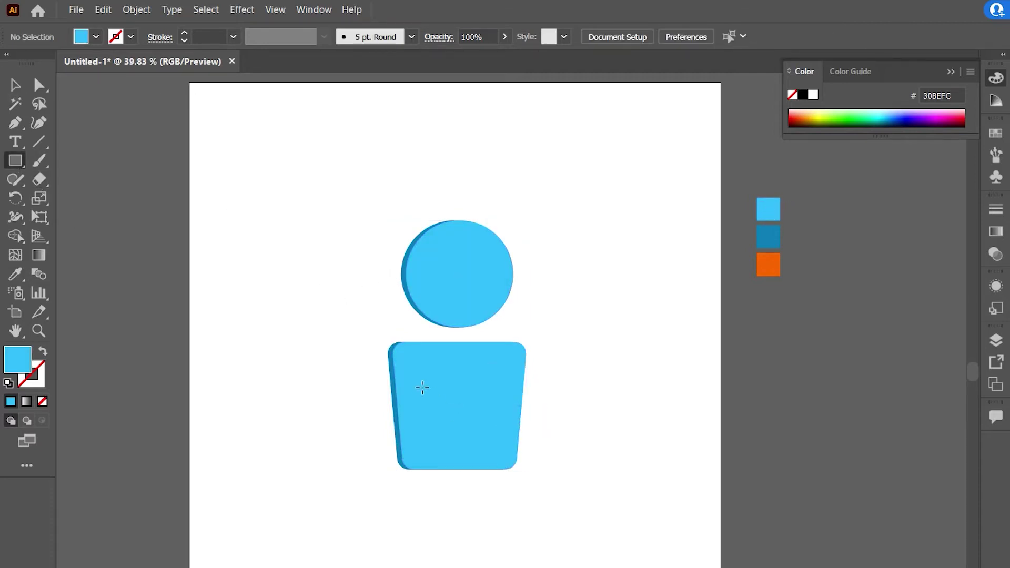
mouse_move(420, 383)
left_mouse_down()
mouse_move(462, 410)
mouse_move(530, 387)
mouse_move(514, 392)
left_mouse_up()
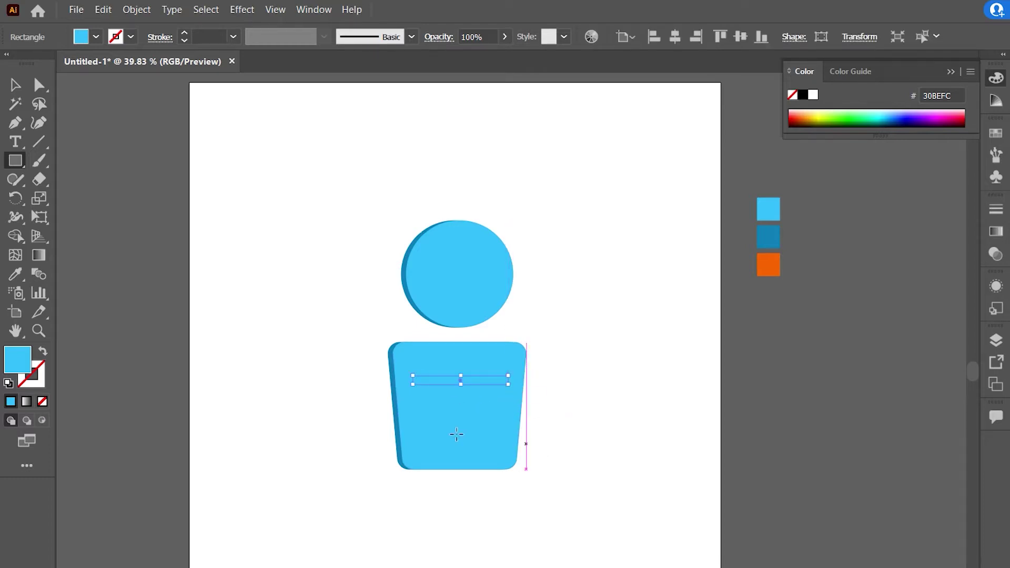
left_click(35, 85)
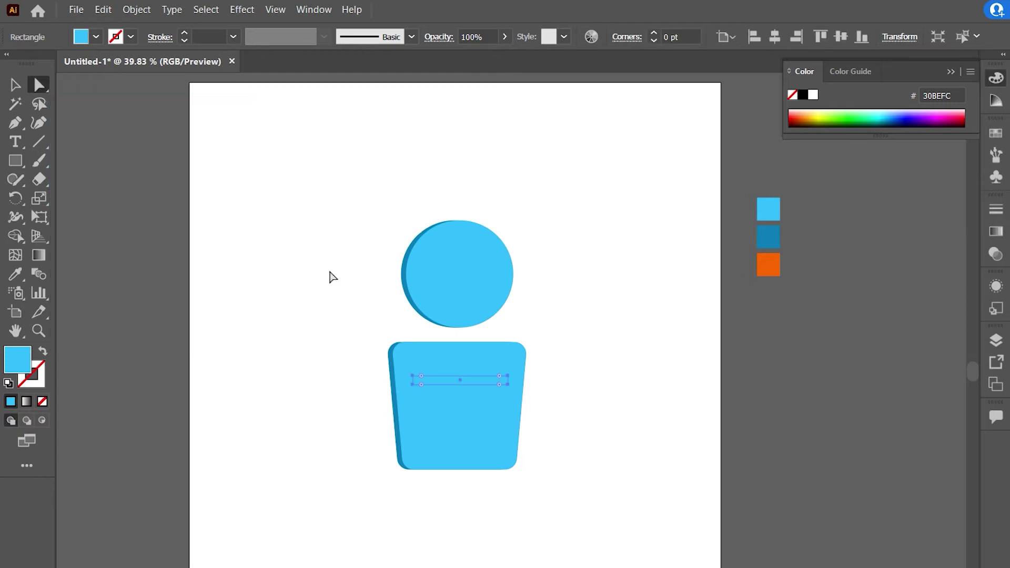
left_click_drag(502, 382, 470, 395)
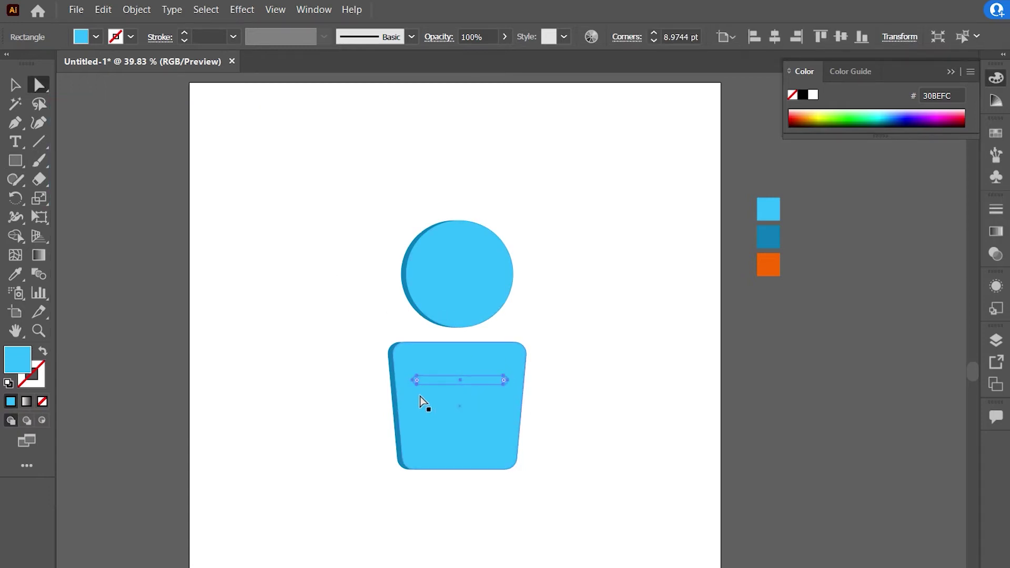
Recolor the rounded bar on the body with the dark blue 0B7EB7 sampled from the middle swatch
left_click(16, 273)
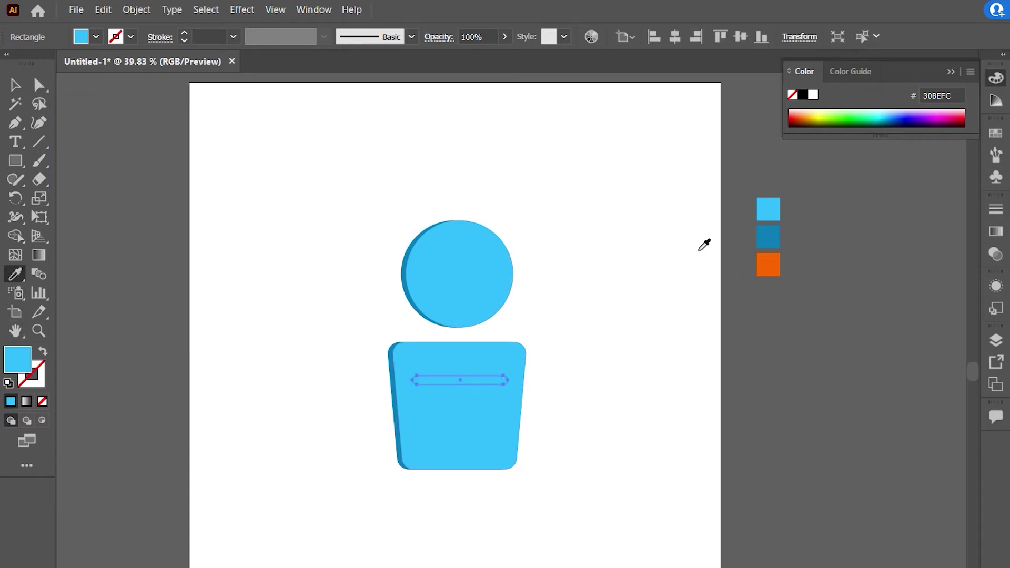
left_click(769, 241)
left_click(15, 84)
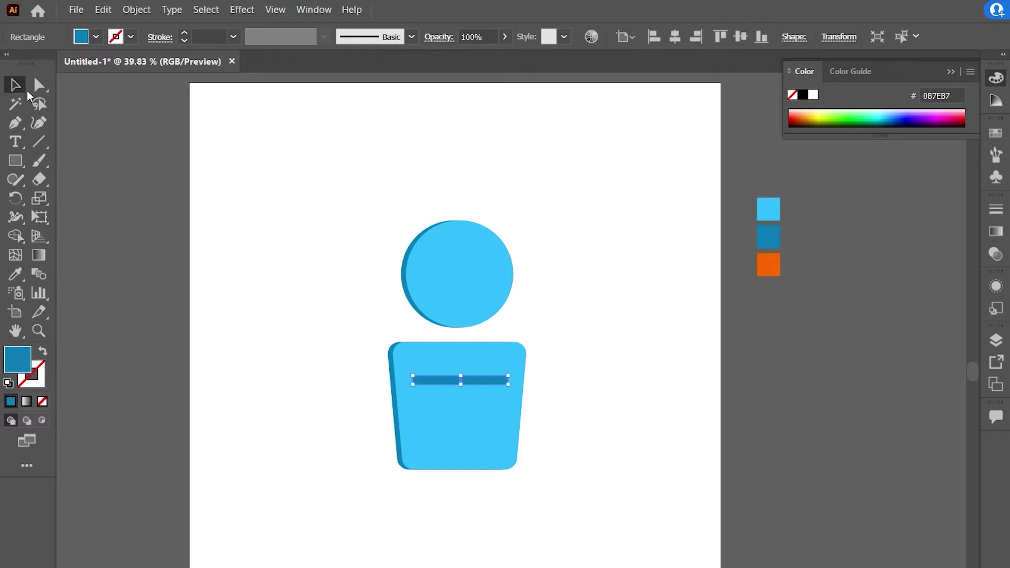
left_click(590, 394)
Duplicate the bar straight down by about 43 pt and repeat the copy once to make three evenly spaced bars
left_click_drag(476, 382, 477, 397)
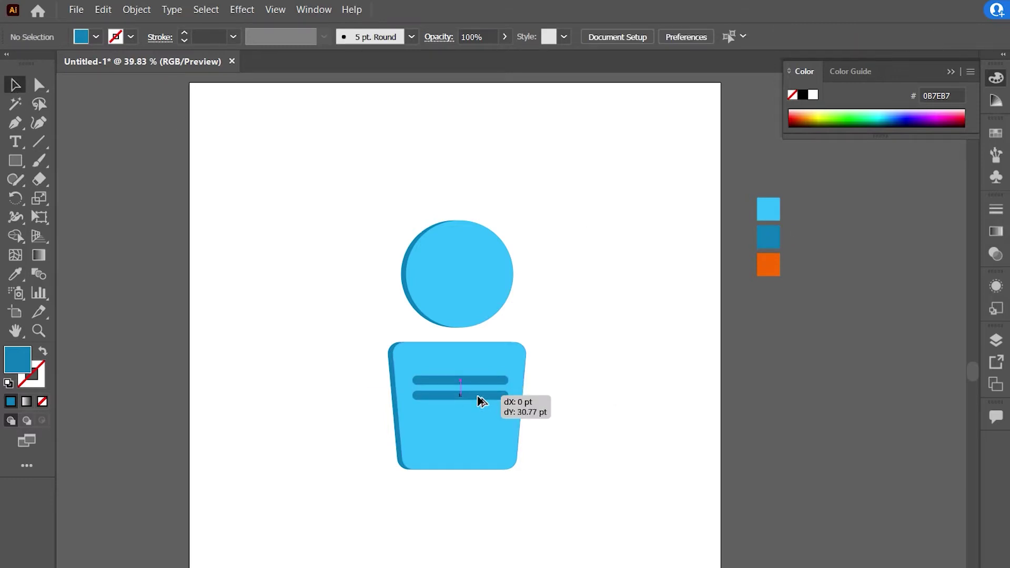
mouse_move(480, 402)
left_mouse_down()
mouse_move(436, 408)
mouse_move(475, 406)
left_mouse_up()
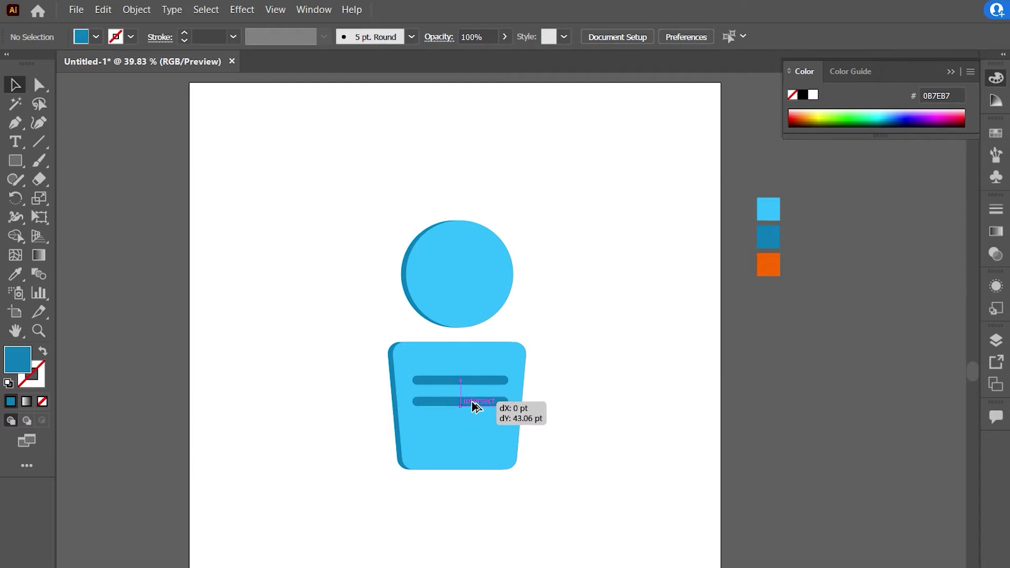
left_click_drag(472, 402, 473, 403)
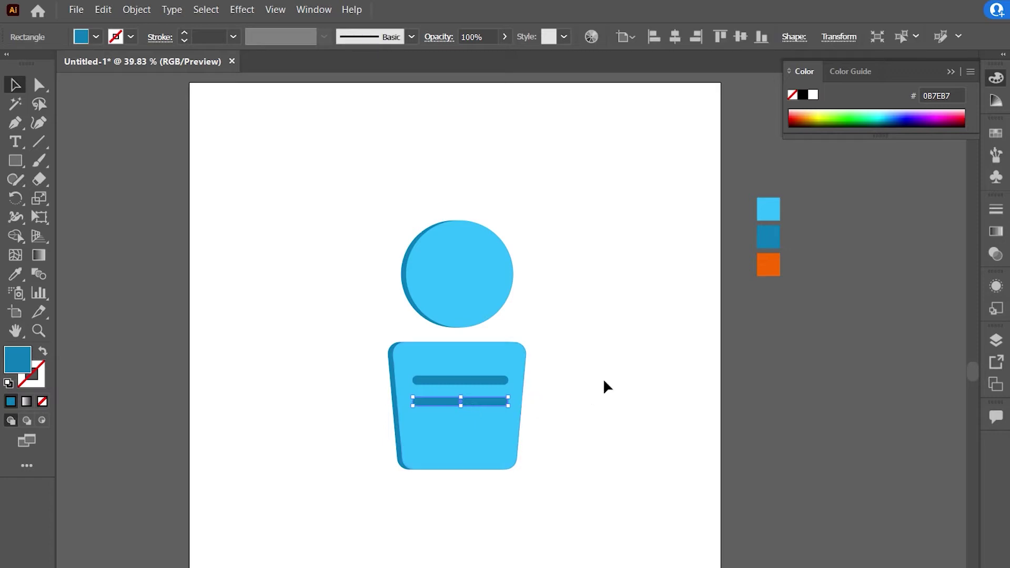
key("a")
key("v")
key("ctrl+d")
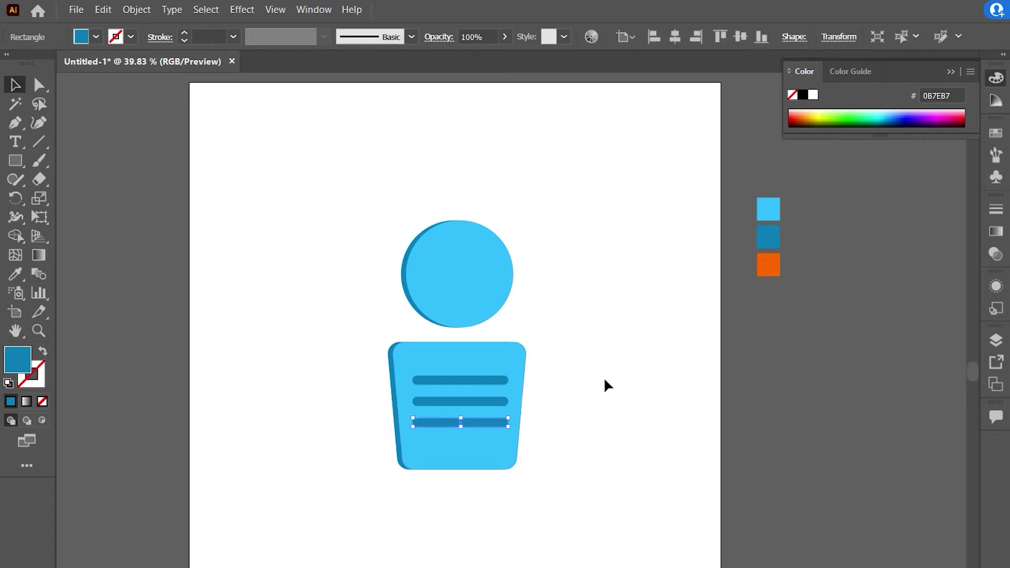
left_click(604, 376)
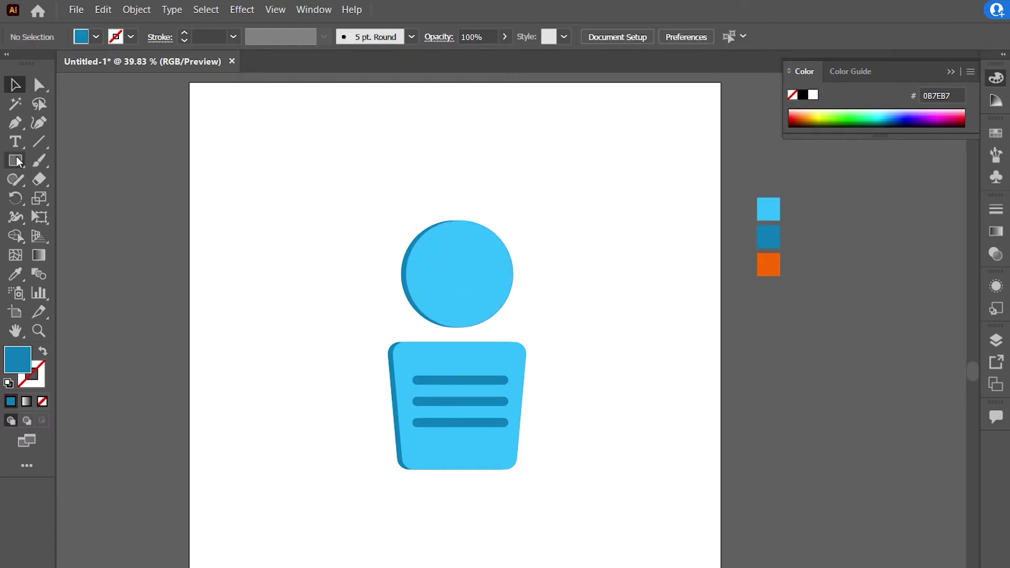
Draw a dark blue horizontal rectangle across the middle of the head and fully round its ends into a pill-shaped visor
left_click_drag(18, 161, 74, 163)
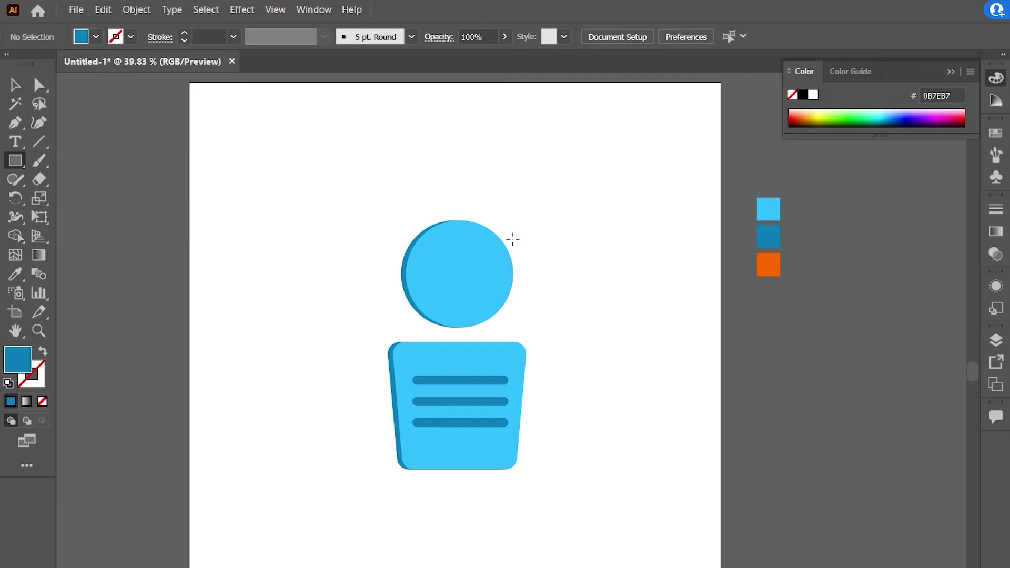
left_click_drag(431, 272, 506, 297)
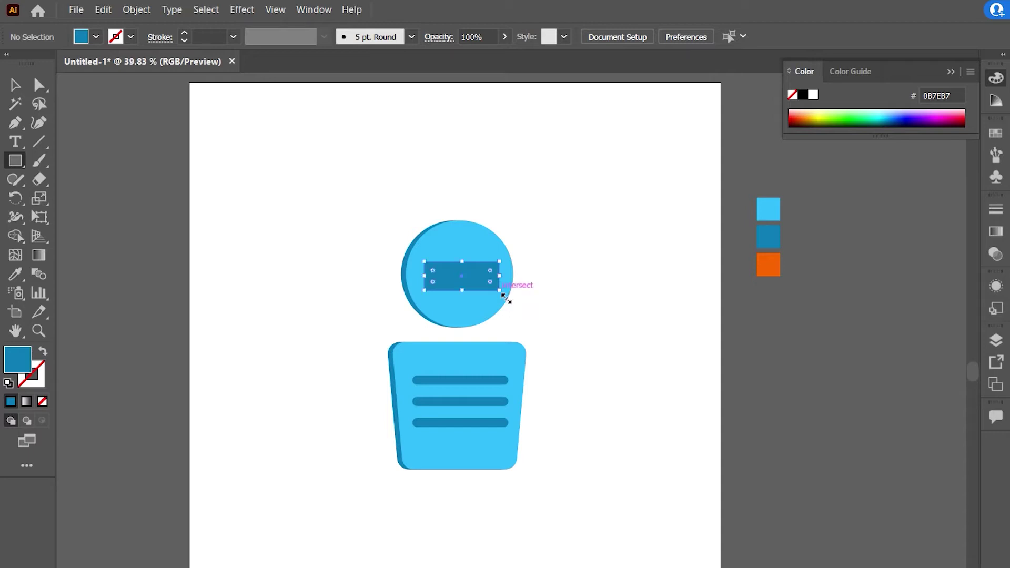
left_click(41, 86)
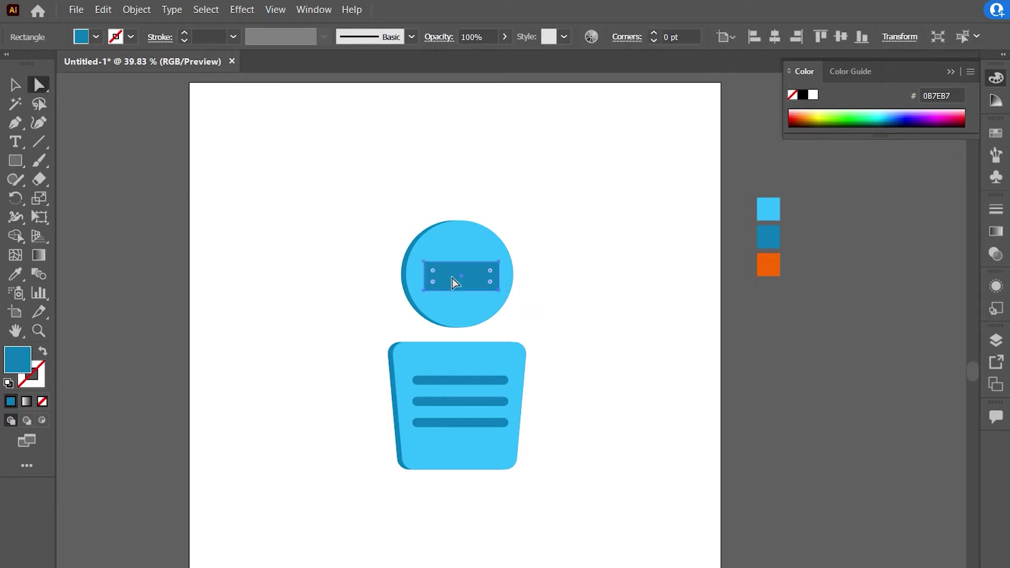
left_click_drag(433, 280, 441, 279)
left_click(15, 85)
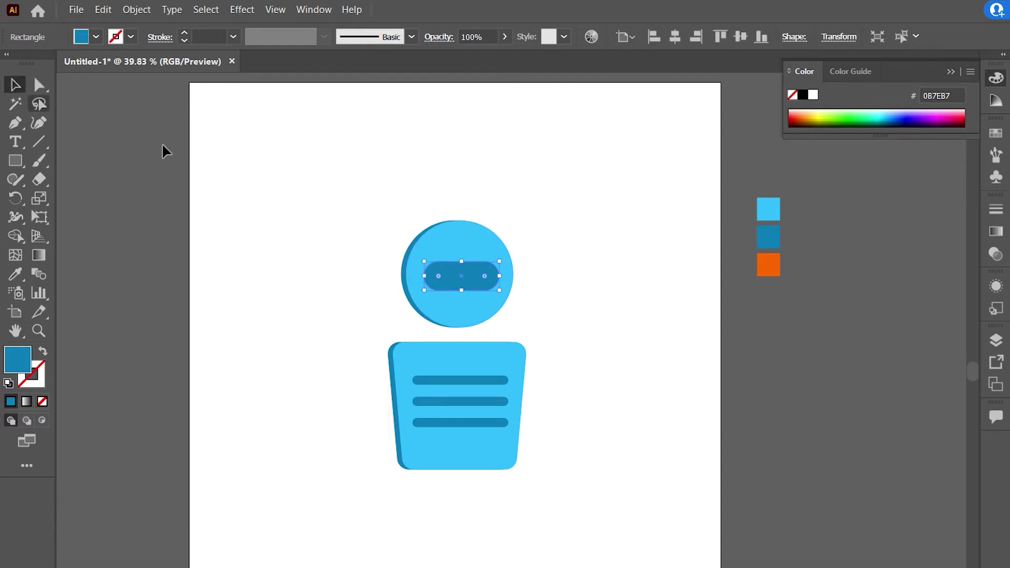
left_click(527, 195)
Nudge the visor slightly left to centre it on the head
left_click(462, 283)
key("Left")
key("Left")
key("Left")
key("Left")
key("Left")
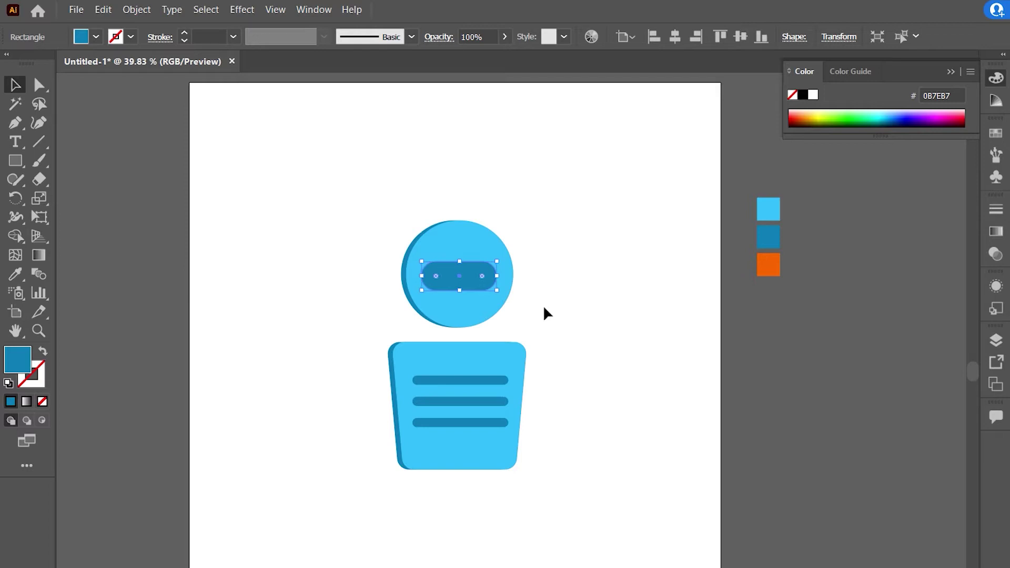
key("Right")
left_click(570, 310)
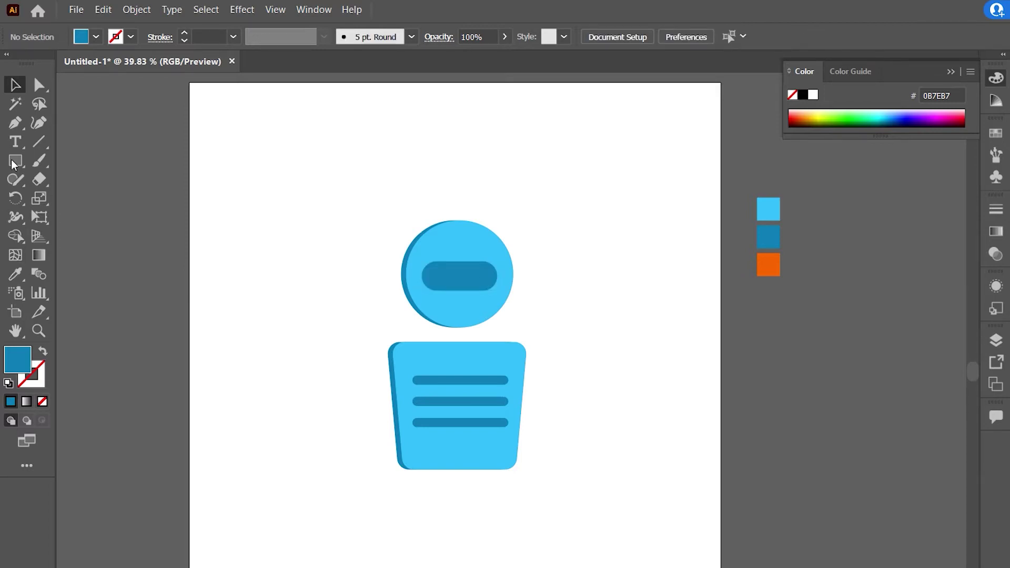
Draw a small circle inside the visor's left end and recolor it with the light blue 30BEFC from the top swatch
left_click_drag(13, 165, 63, 196)
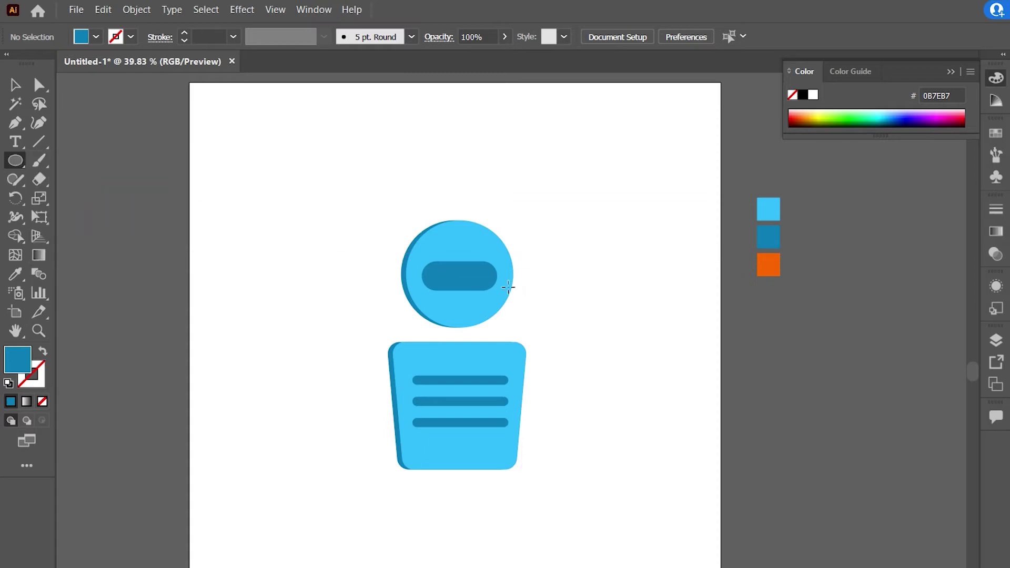
left_click_drag(442, 274, 452, 287)
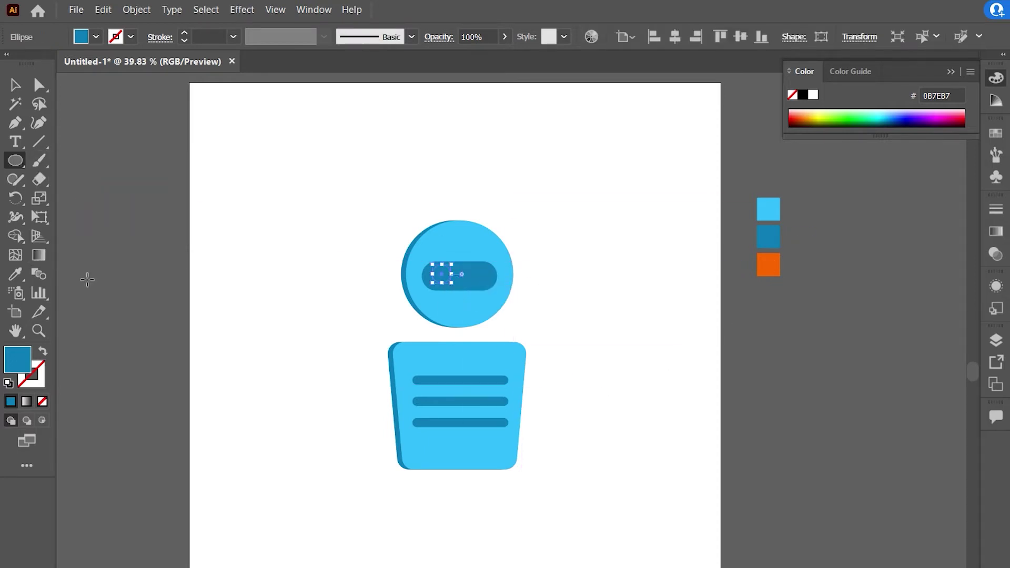
left_click(15, 273)
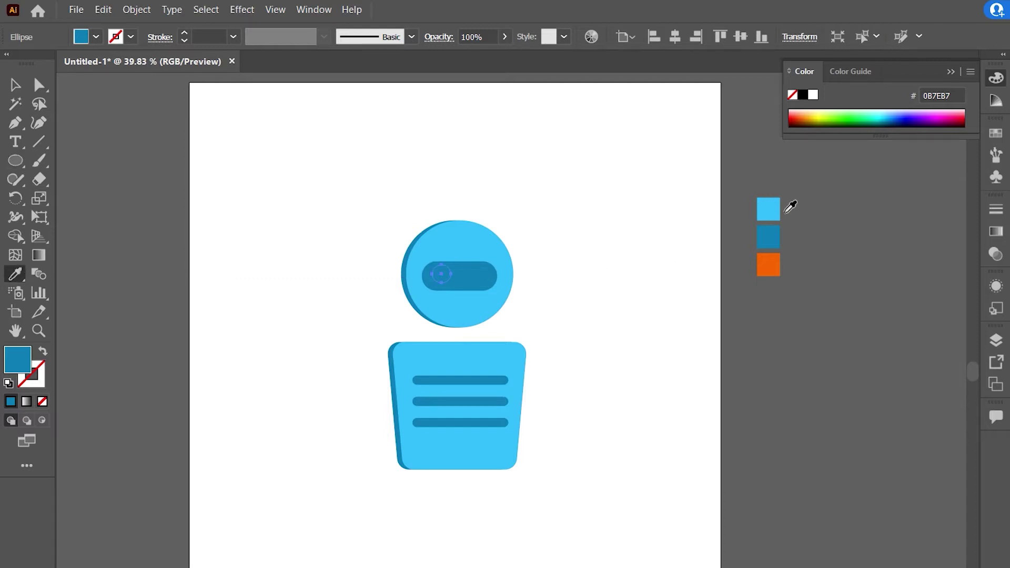
left_click(768, 210)
left_click(15, 85)
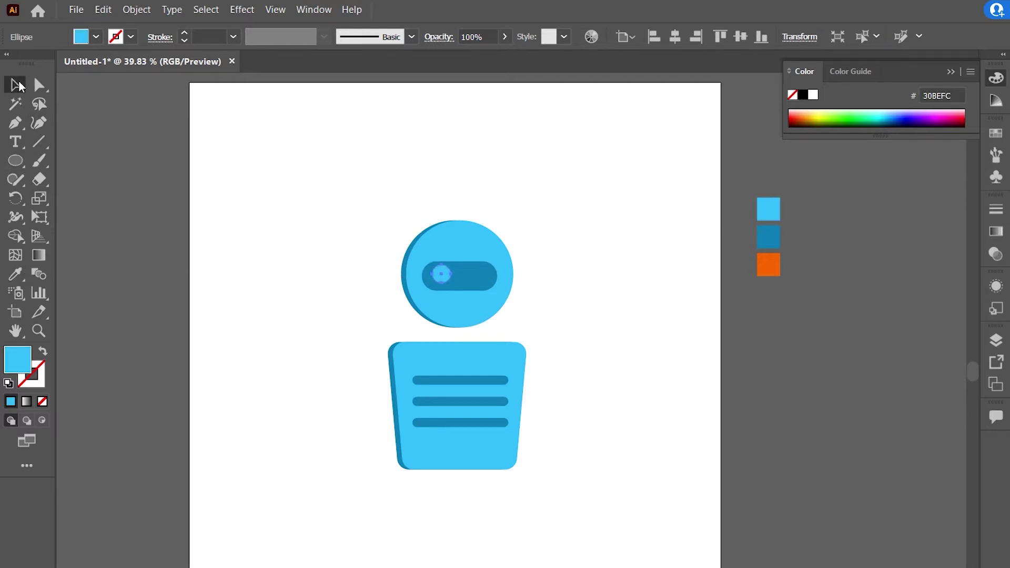
Nudge the eye circle down to the visor's vertical middle and duplicate it horizontally into the visor's right end
left_click(514, 167)
left_click(442, 275)
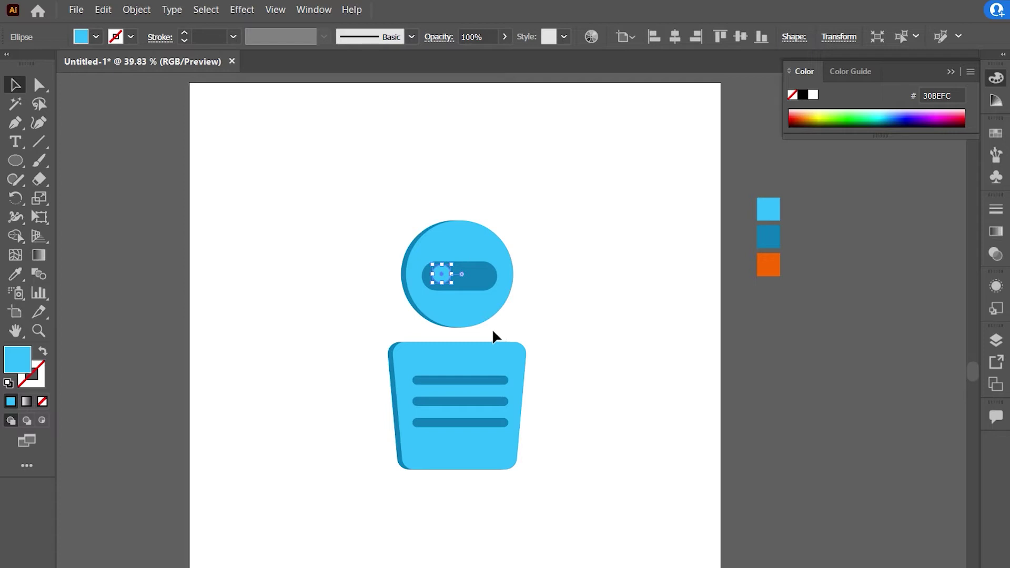
left_click(572, 309)
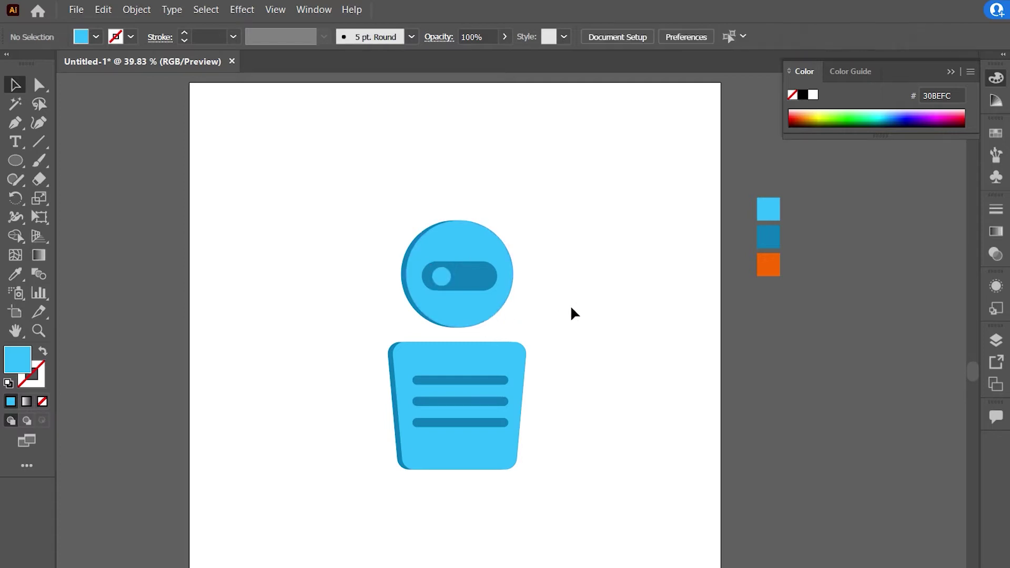
left_click_drag(443, 275, 483, 282)
left_click(575, 301)
Group the two eye circles and align the group with the visor on their horizontal centres
left_click(444, 280)
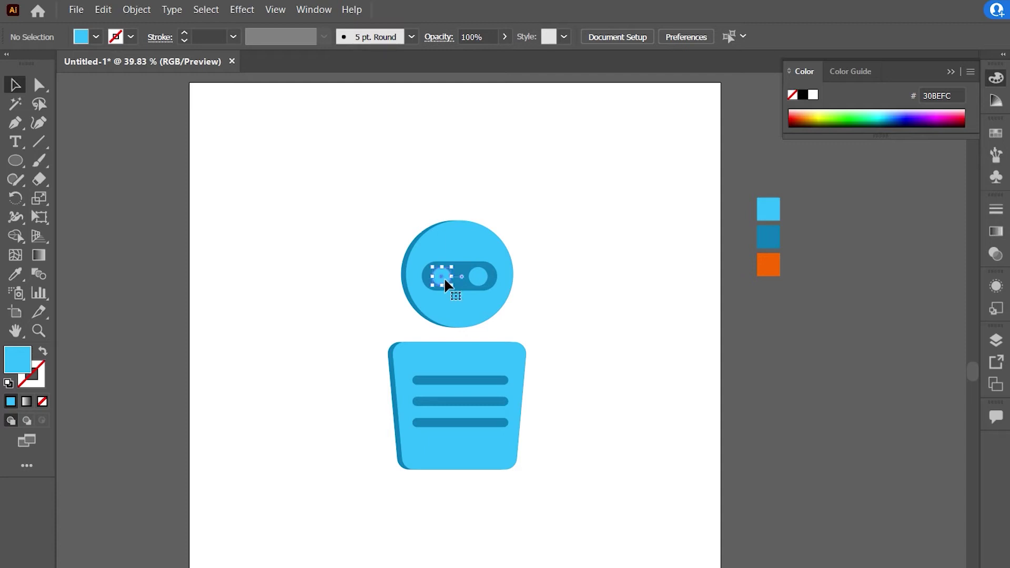
left_click(482, 276, "shift")
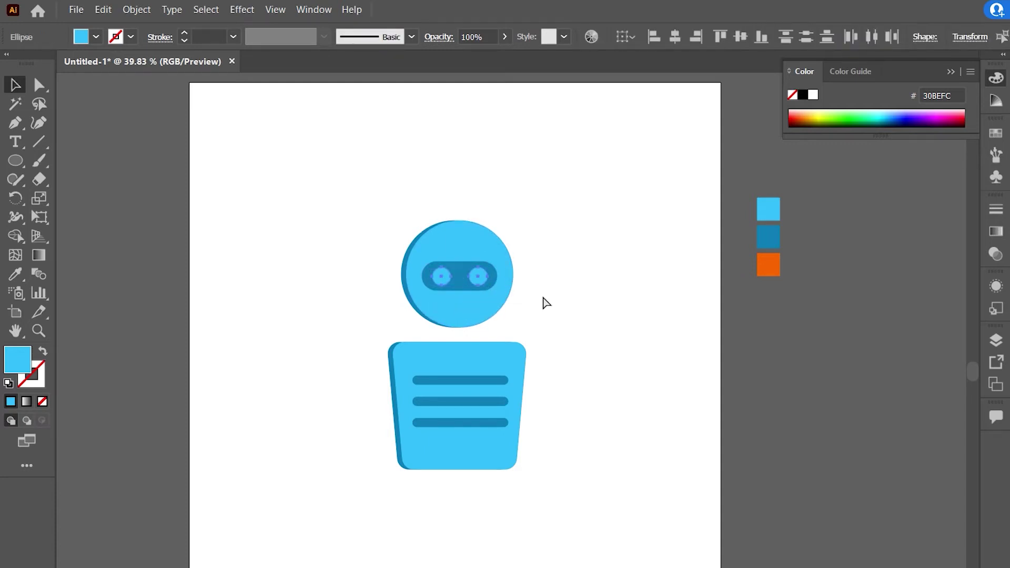
key("ctrl+g")
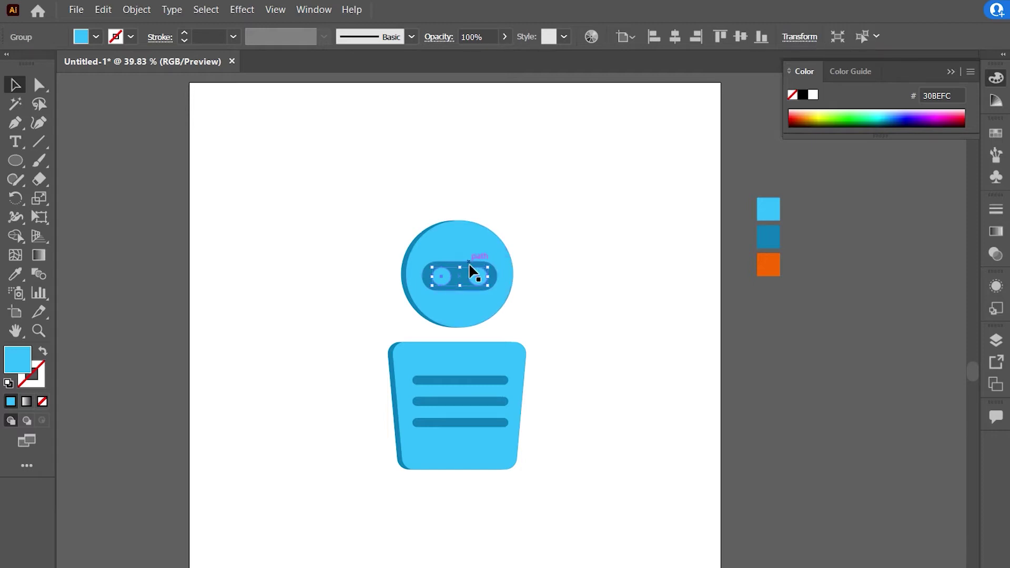
left_click(469, 265, "shift")
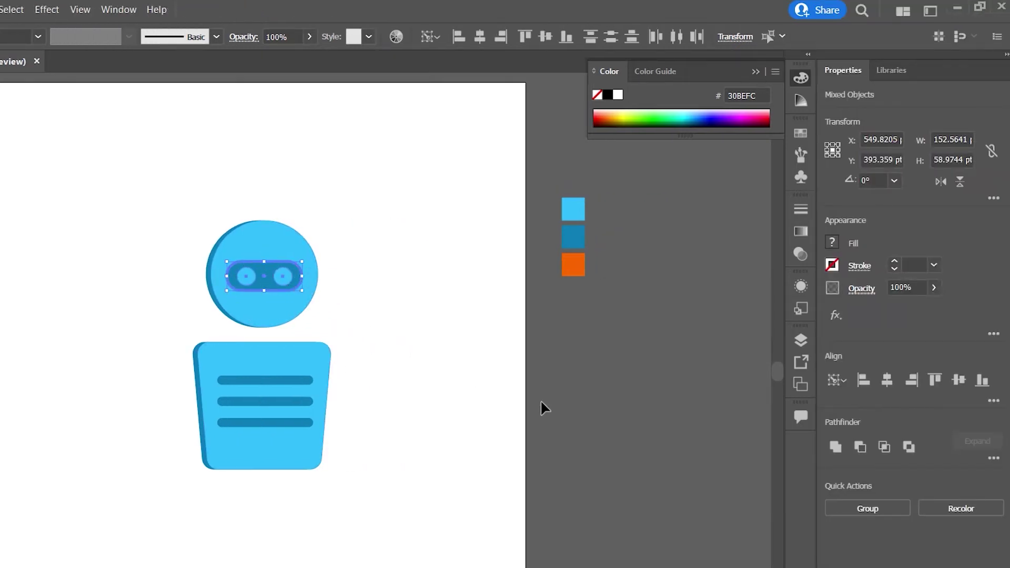
left_click(888, 382)
left_click(443, 297)
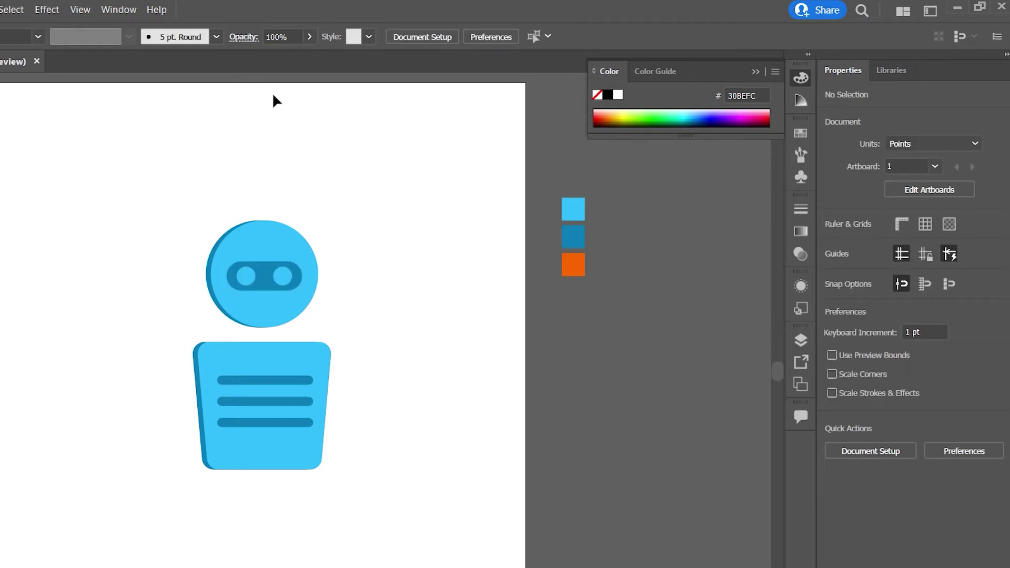
left_click(119, 10)
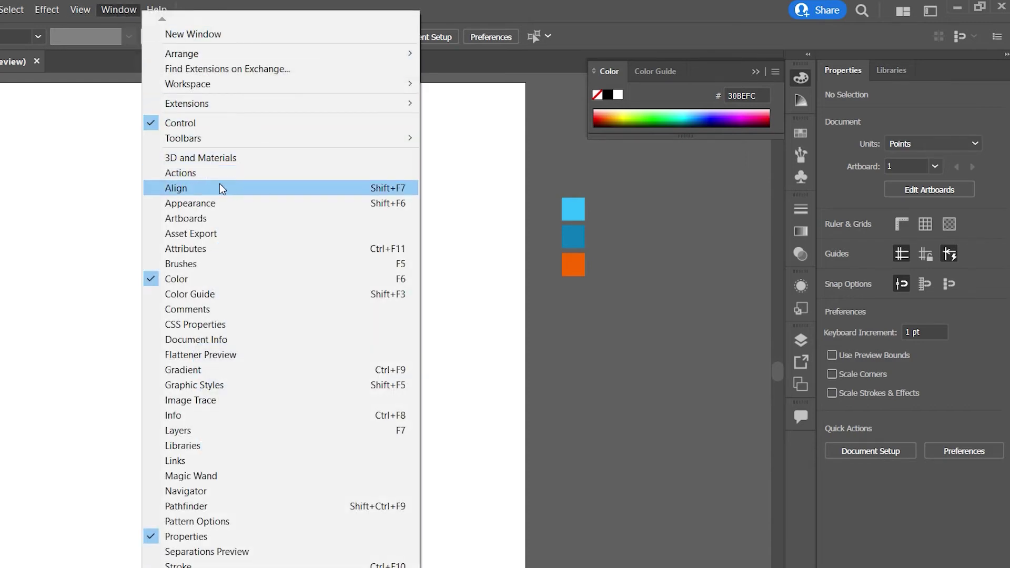
left_click(600, 492)
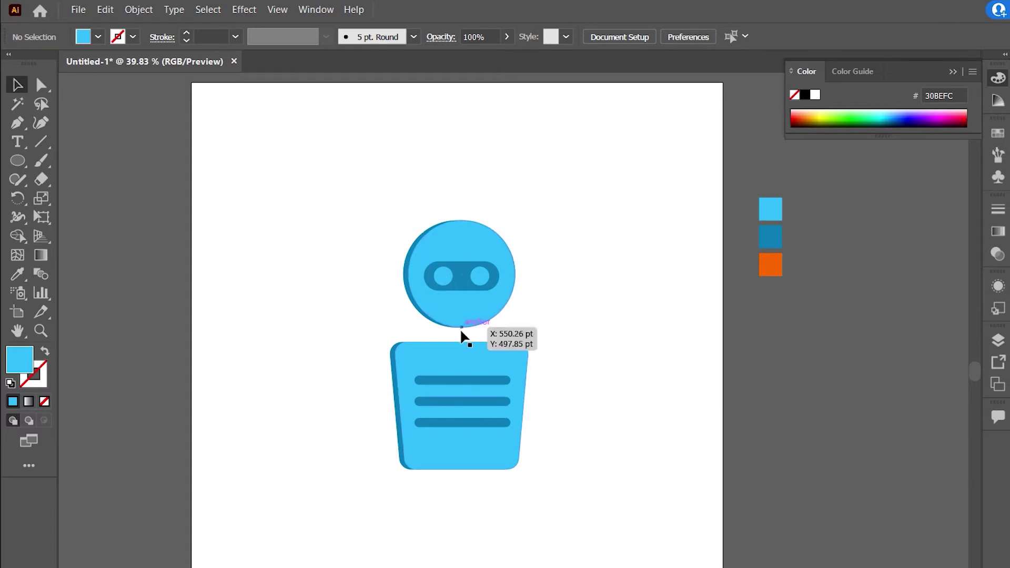
Draw a small horizontal base rectangle in the empty area left of the head, with a narrow upright rectangle rising from its middle
left_click(17, 167)
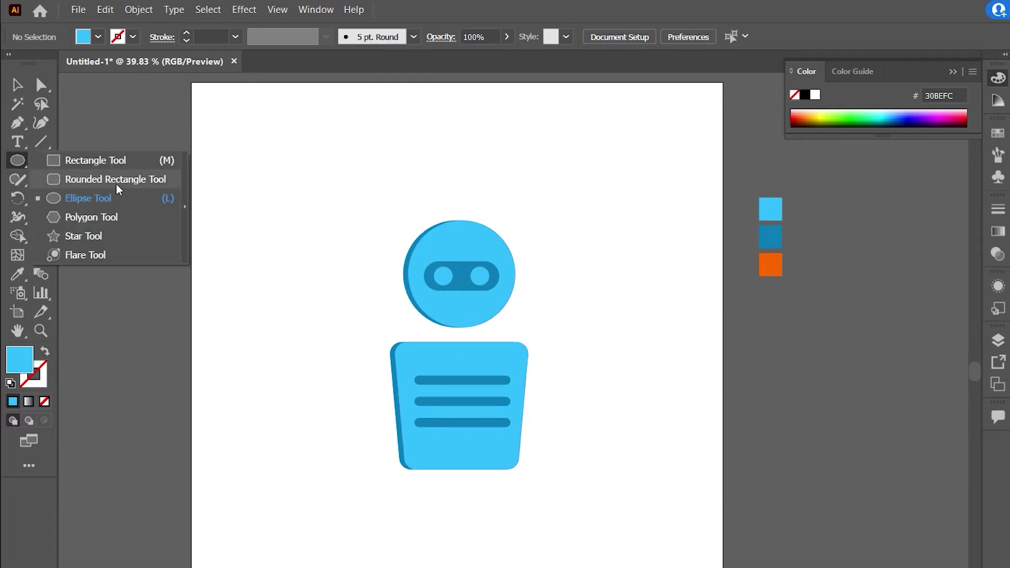
left_click(124, 159)
left_click_drag(262, 221, 307, 241)
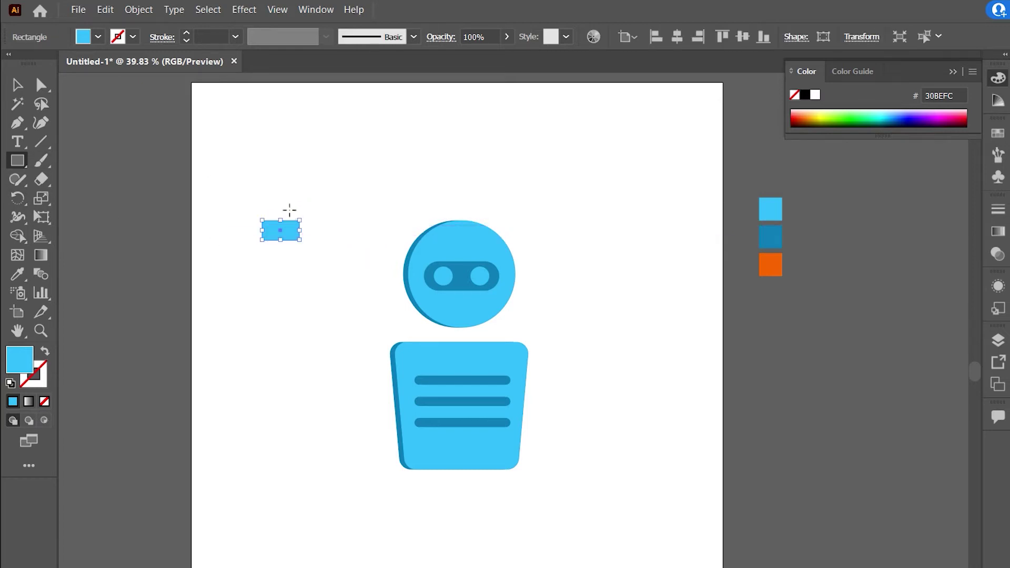
left_click_drag(274, 194, 292, 238)
Draw a circle about 46 pt in diameter centred on the top end of the narrow upright rectangle
left_click(14, 163)
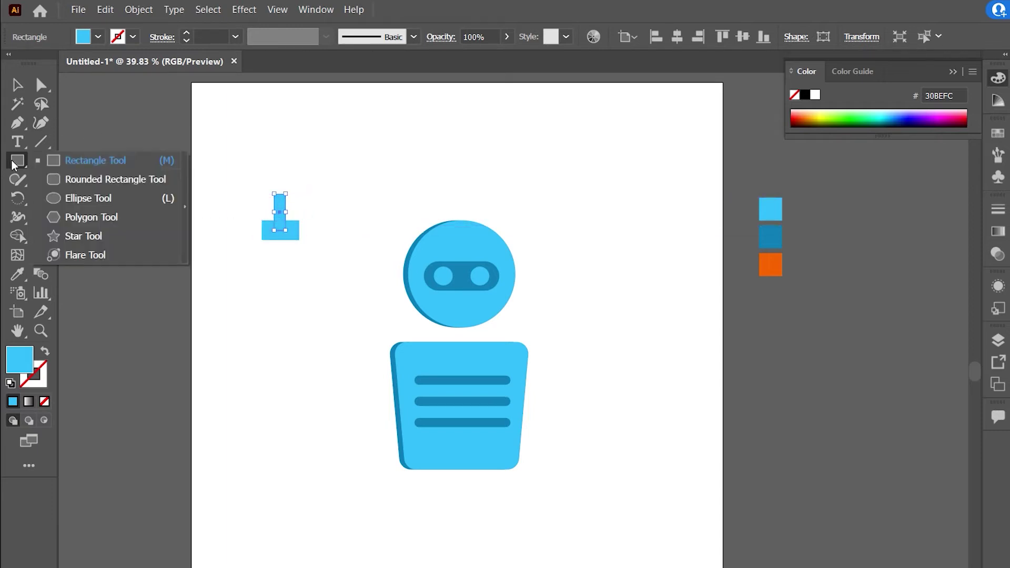
left_click(84, 198)
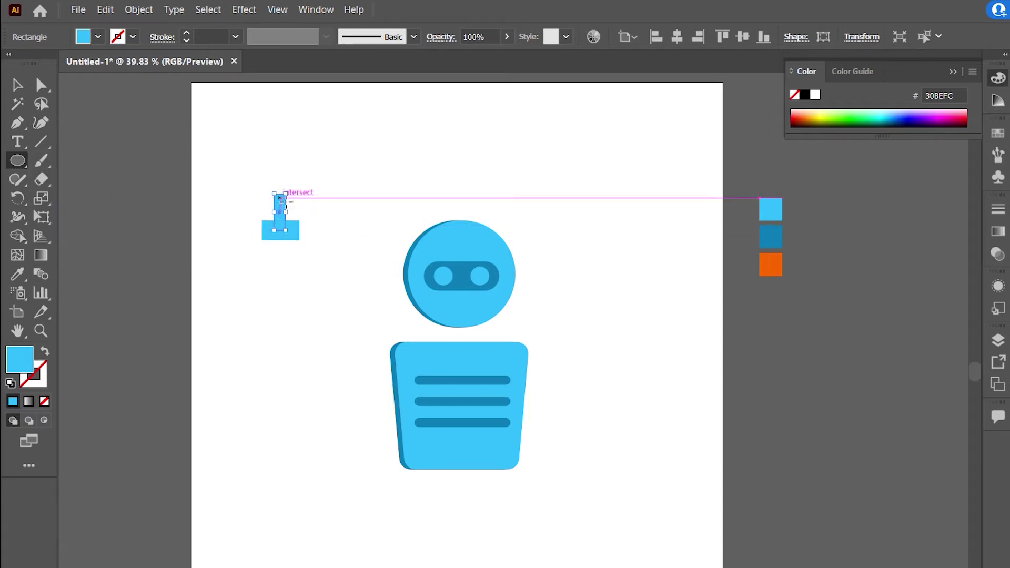
left_click_drag(281, 198, 298, 212)
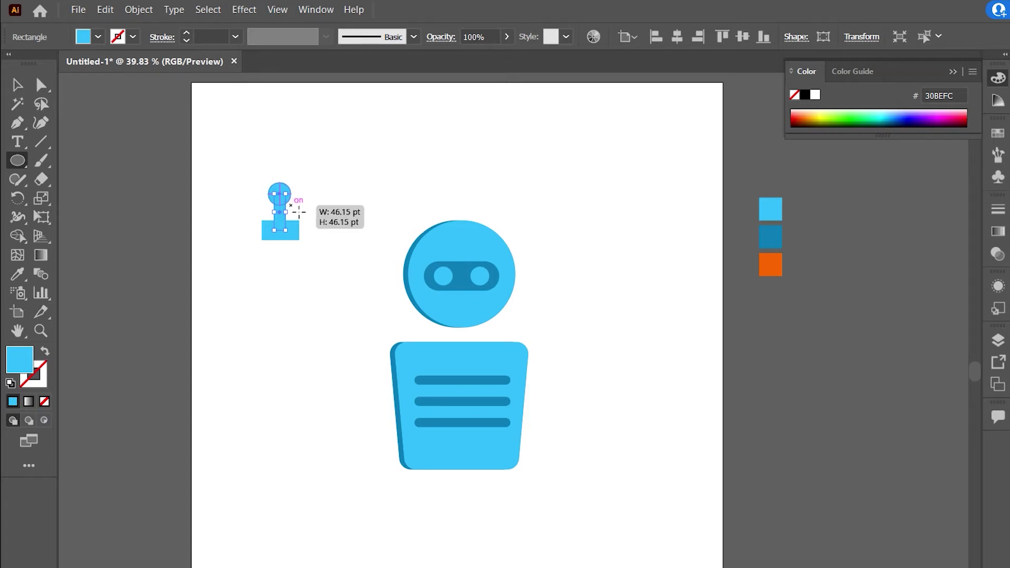
left_click_drag(299, 212, 299, 212)
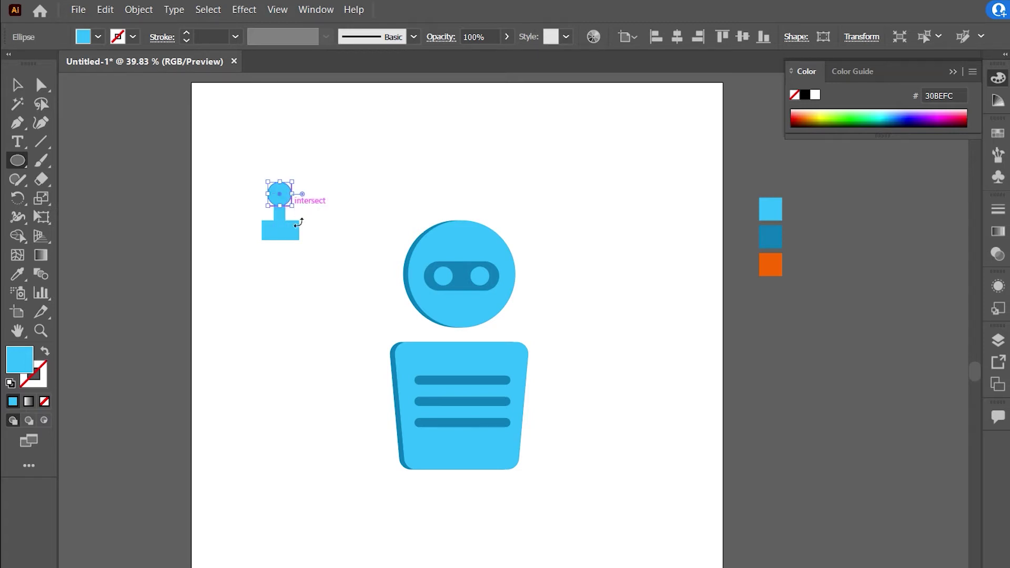
Round the two upper corners of the antenna's base rectangle to about 18 pt
left_click(41, 84)
left_click(195, 172)
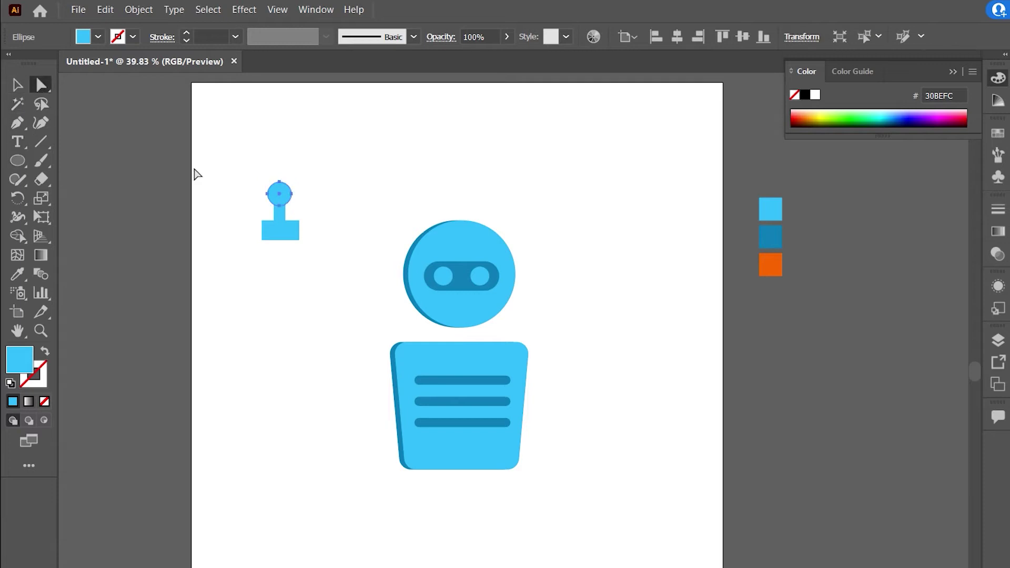
left_click(276, 230)
left_click(267, 230)
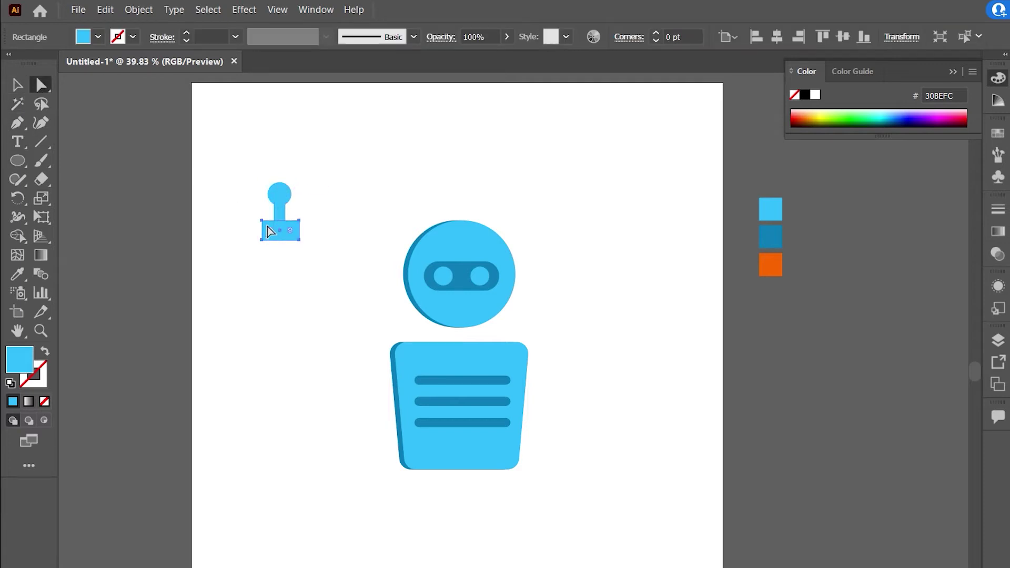
left_click(299, 220)
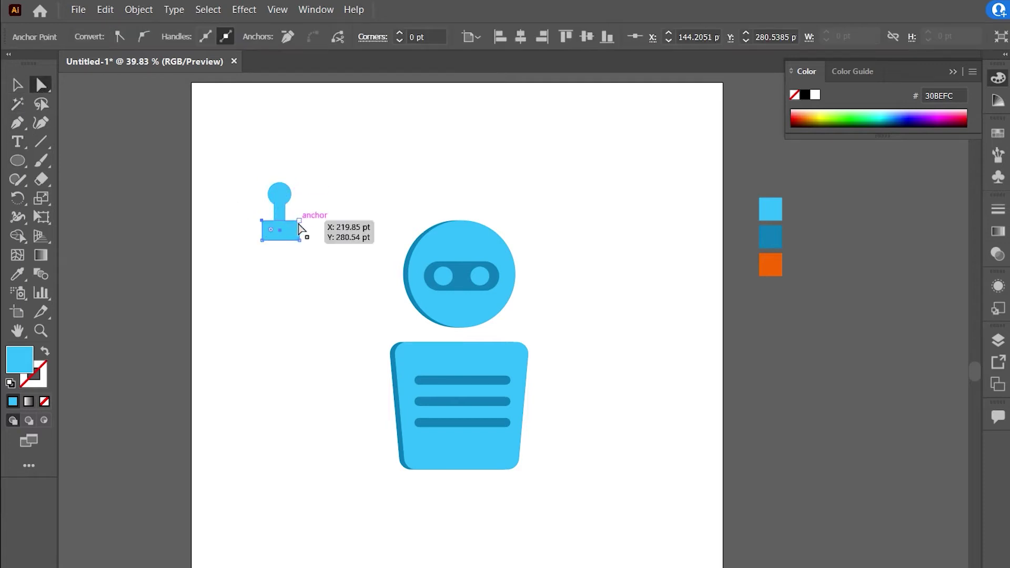
left_click_drag(295, 227, 291, 234)
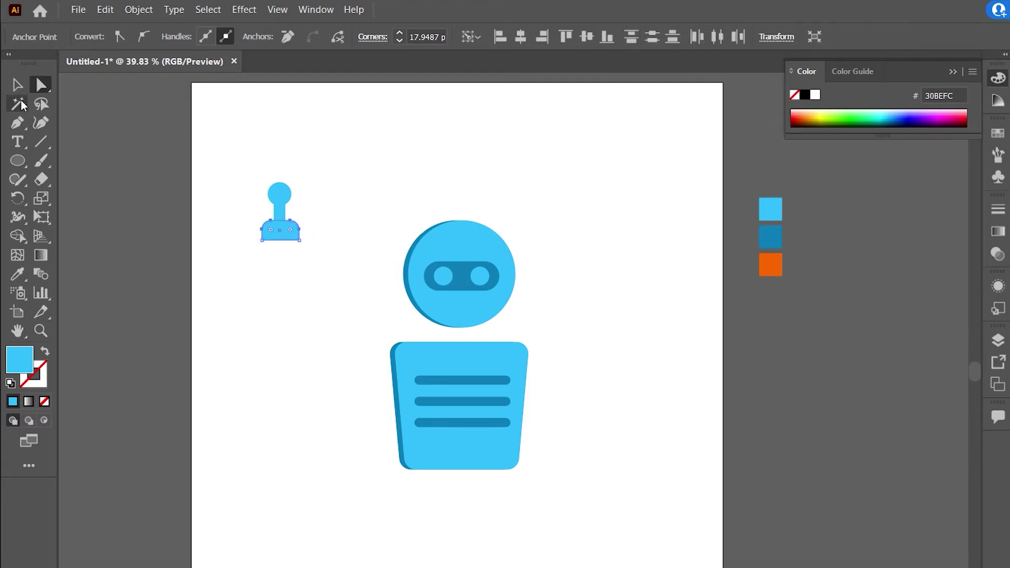
Merge the antenna's circle, stem and base into one shape with the Shape Builder tool
key("v")
left_click_drag(255, 183, 315, 252)
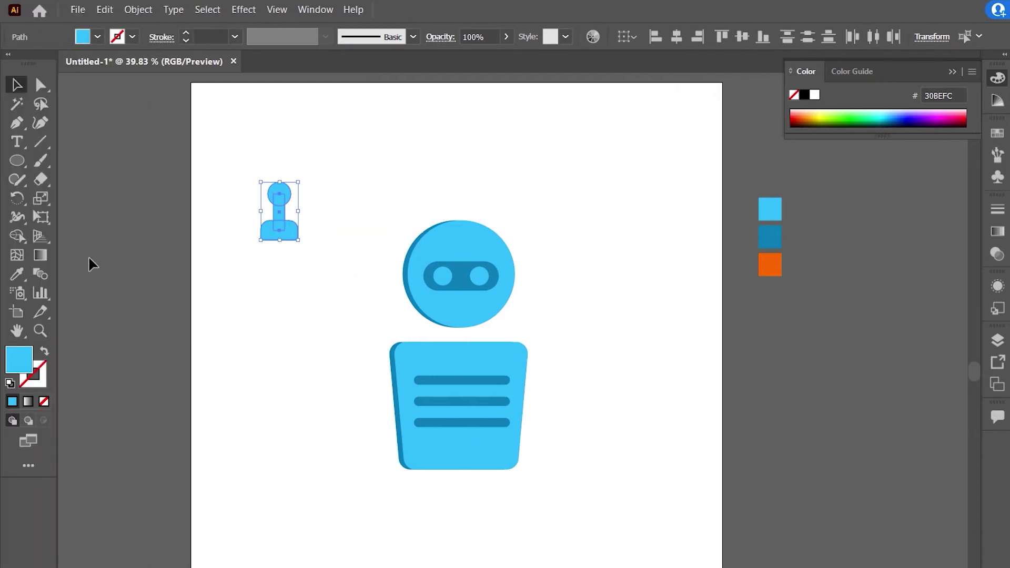
left_click(17, 236)
left_click_drag(282, 194, 280, 235)
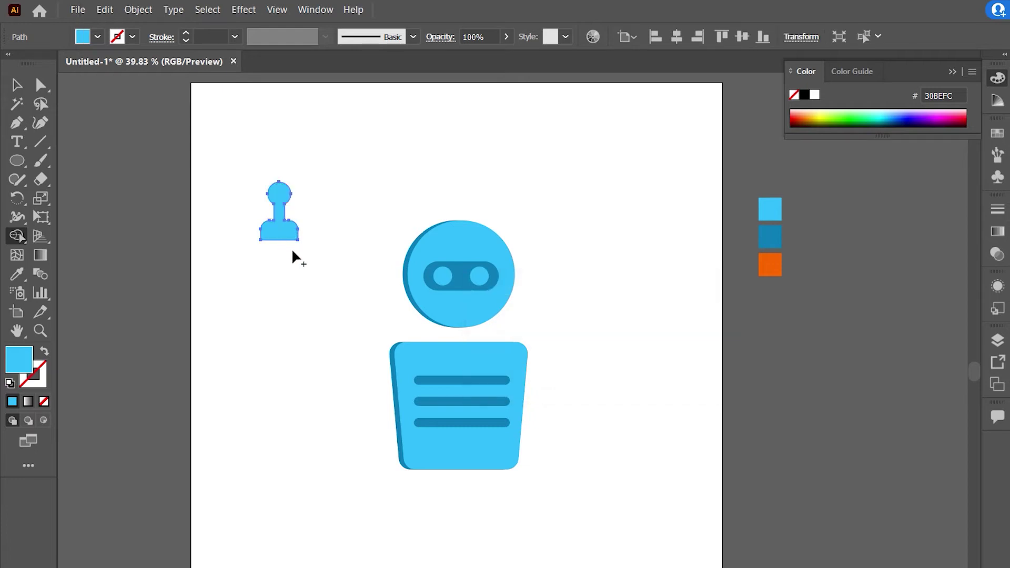
Move the antenna onto the top of the head and align it with the light head circle on their horizontal centres
left_click(24, 84)
left_click_drag(224, 144, 467, 219)
left_click_drag(467, 219, 466, 218)
left_click(502, 252, "shift")
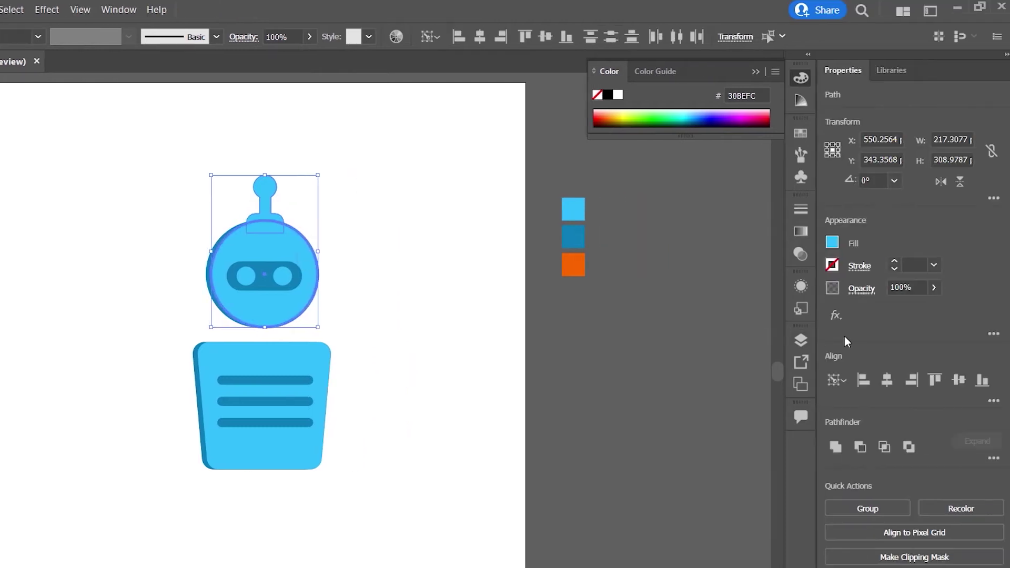
left_click(887, 385)
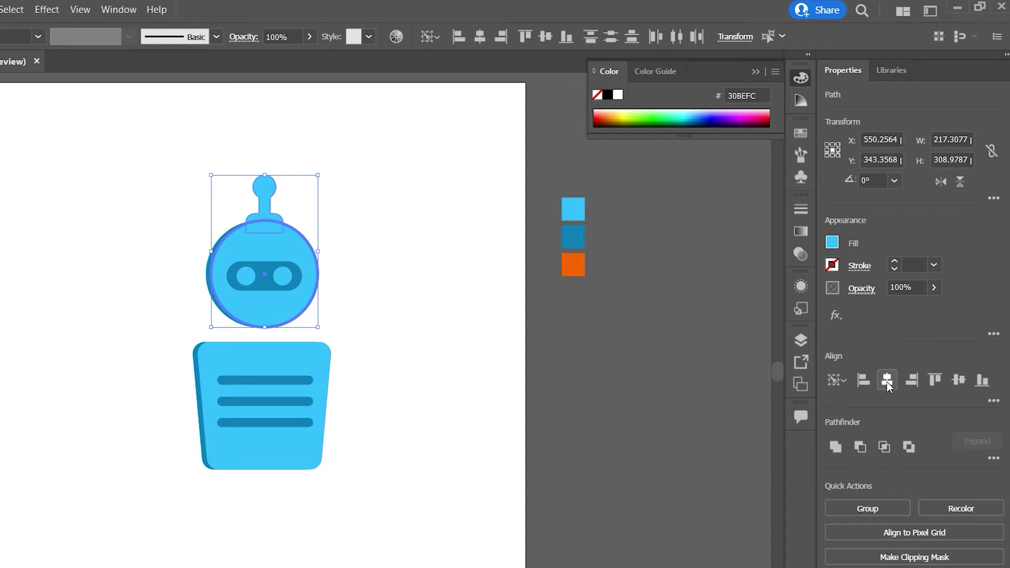
left_click(371, 230)
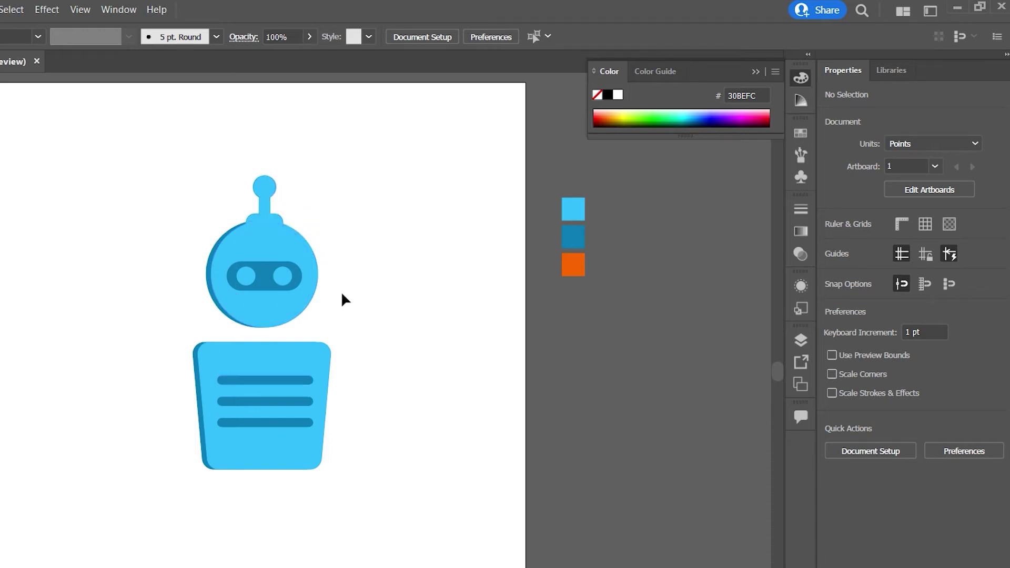
Group the light head circle with the darker shadow circle behind it
left_click(311, 264)
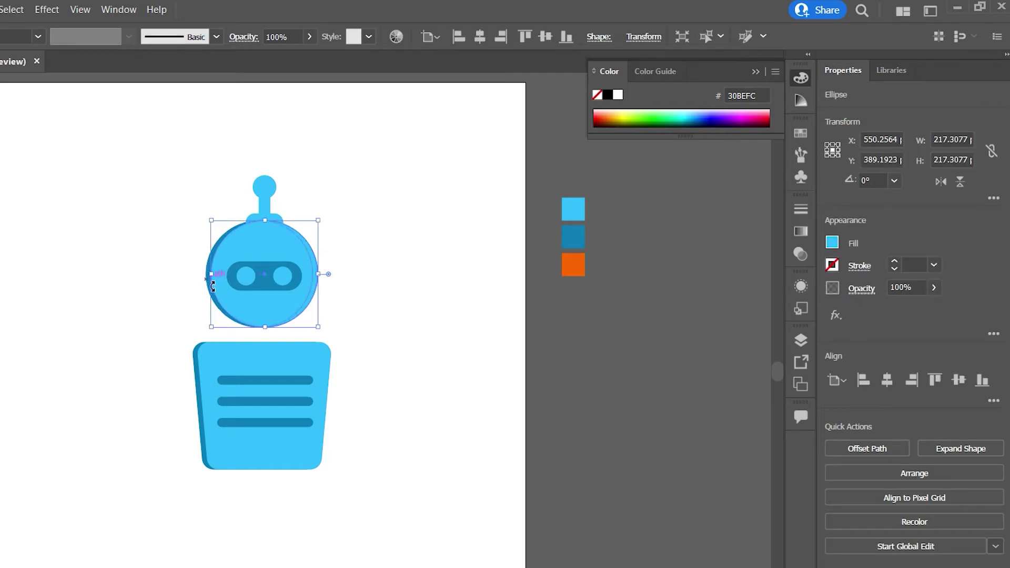
scroll(213, 286, "up", 2)
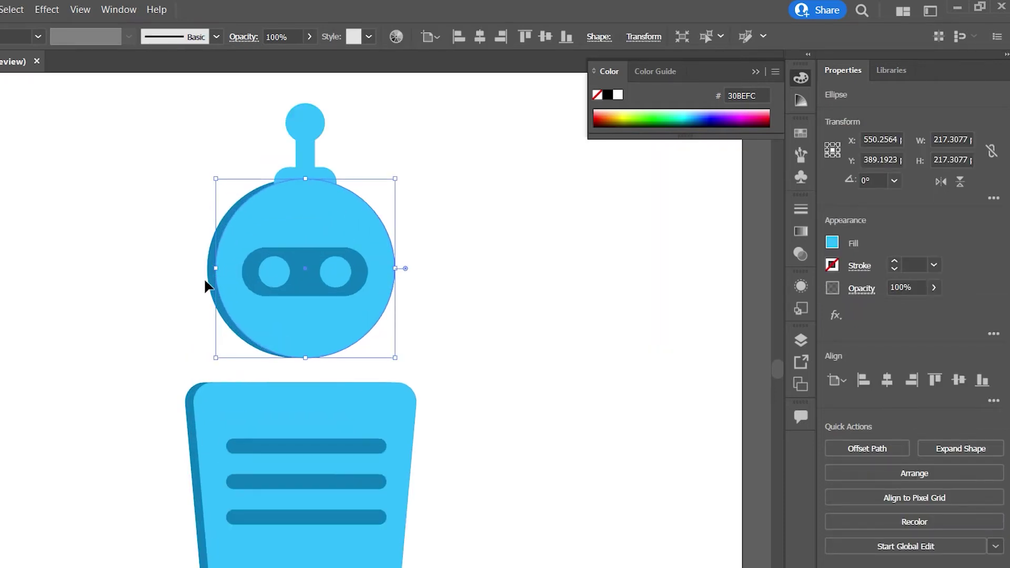
left_click(210, 283, "shift")
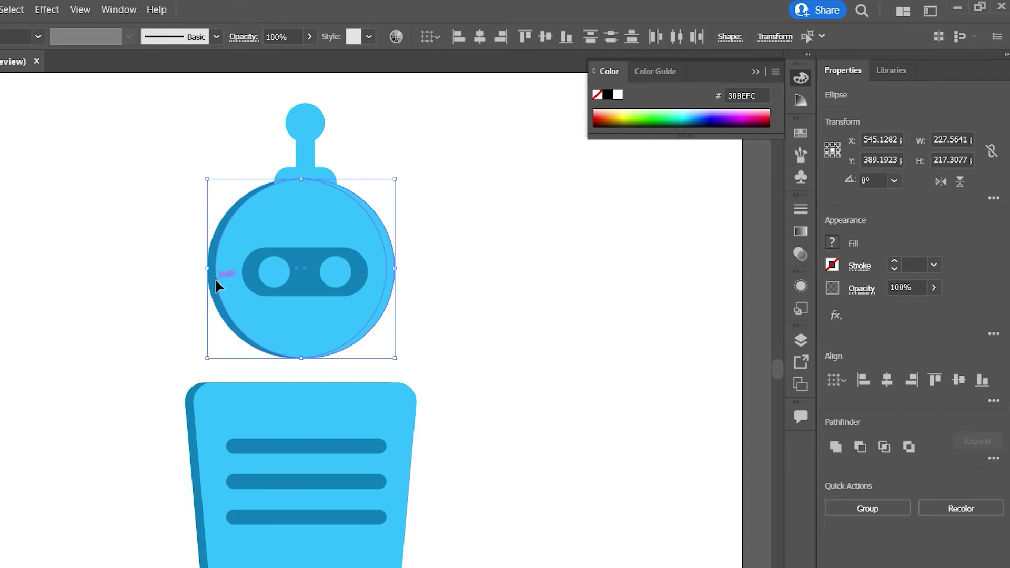
right_click(393, 270)
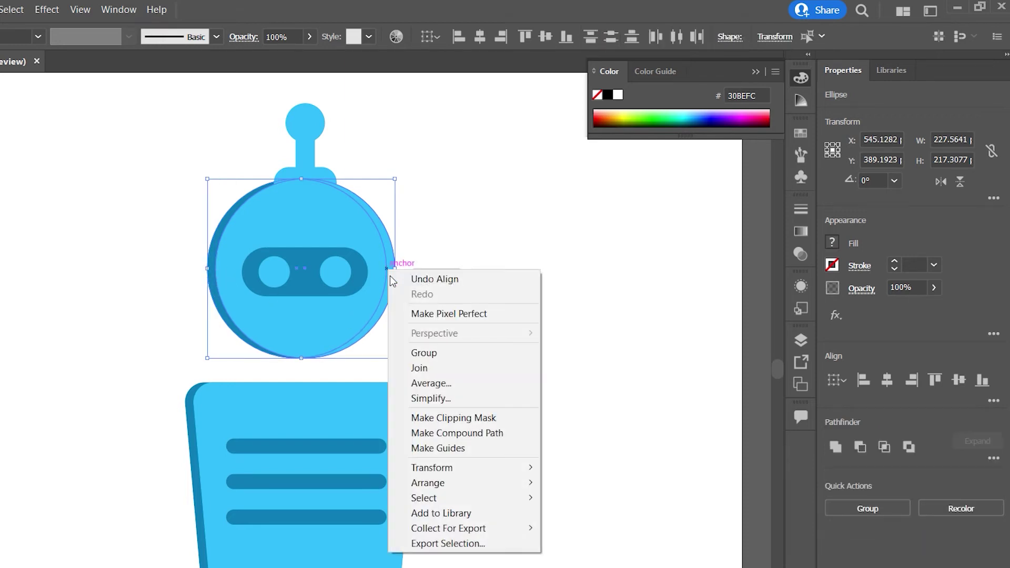
left_click(443, 356)
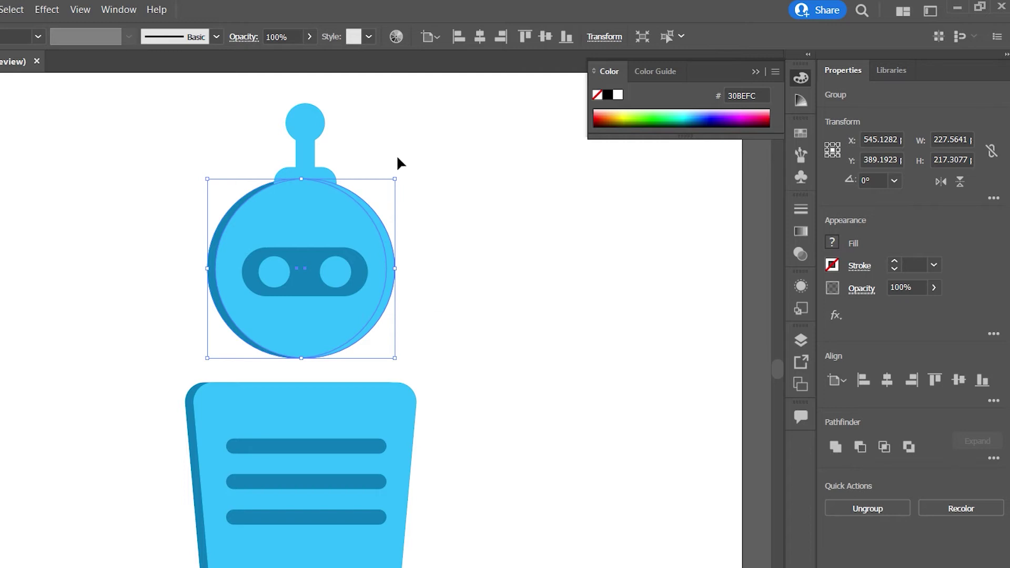
Align the antenna to the head group on their horizontal centres, keeping the head group as the key object
left_click(309, 131, "shift")
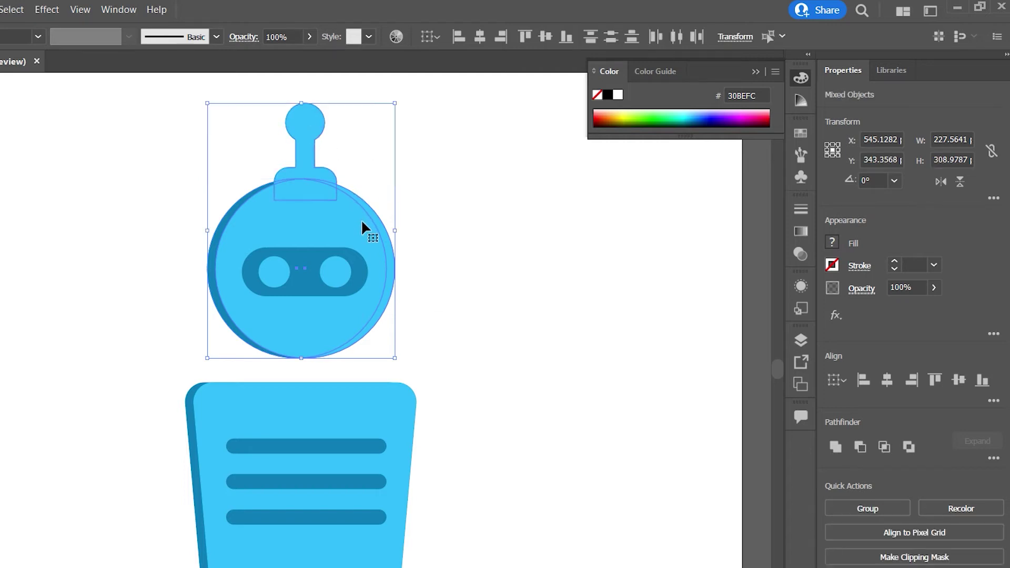
left_click(365, 235)
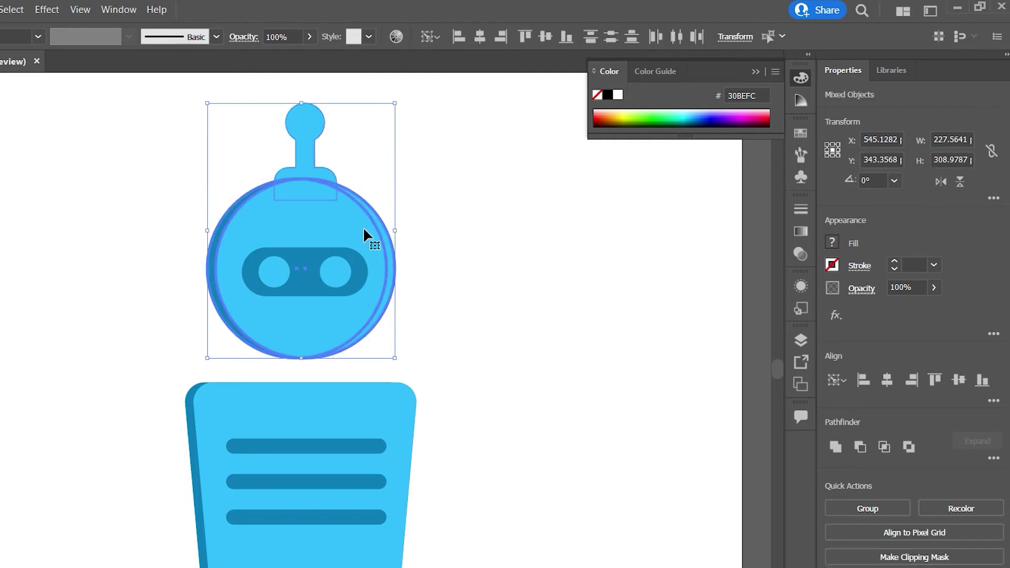
left_click(887, 379)
left_click(622, 277)
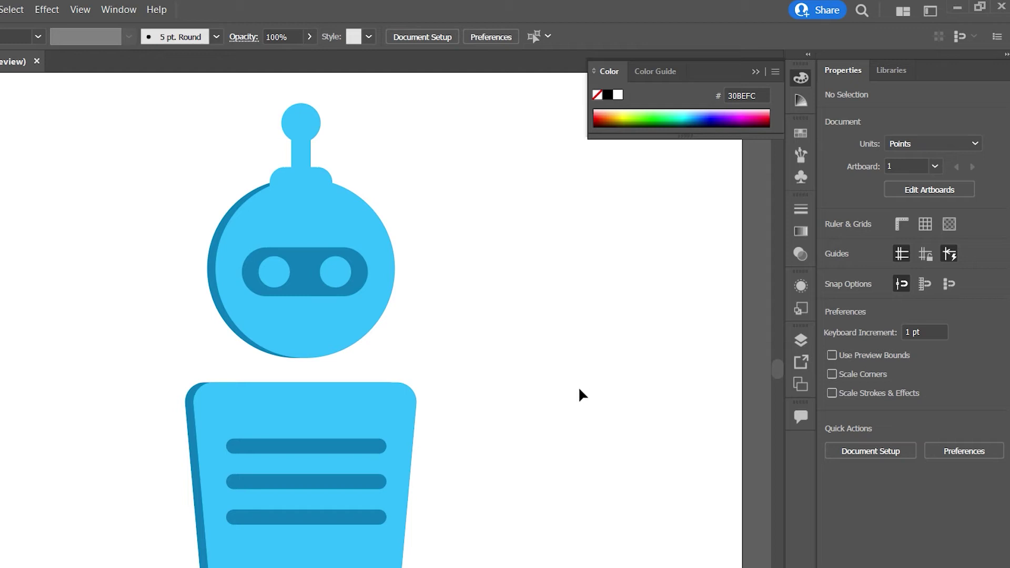
Group the light body shape with its darker shadow shape and centre the three bars horizontally on that group
left_click_drag(154, 436, 211, 516)
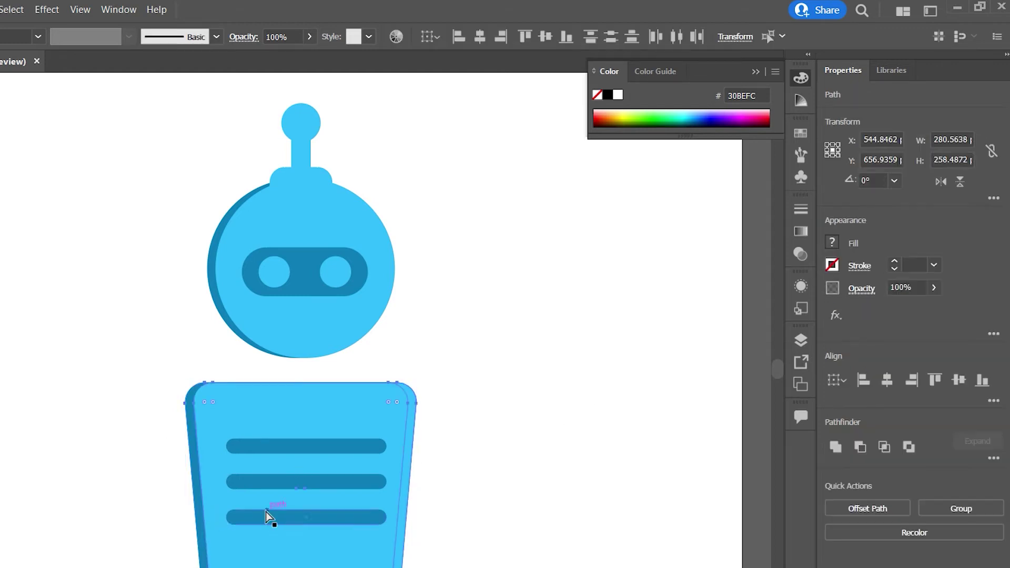
key("ctrl+g")
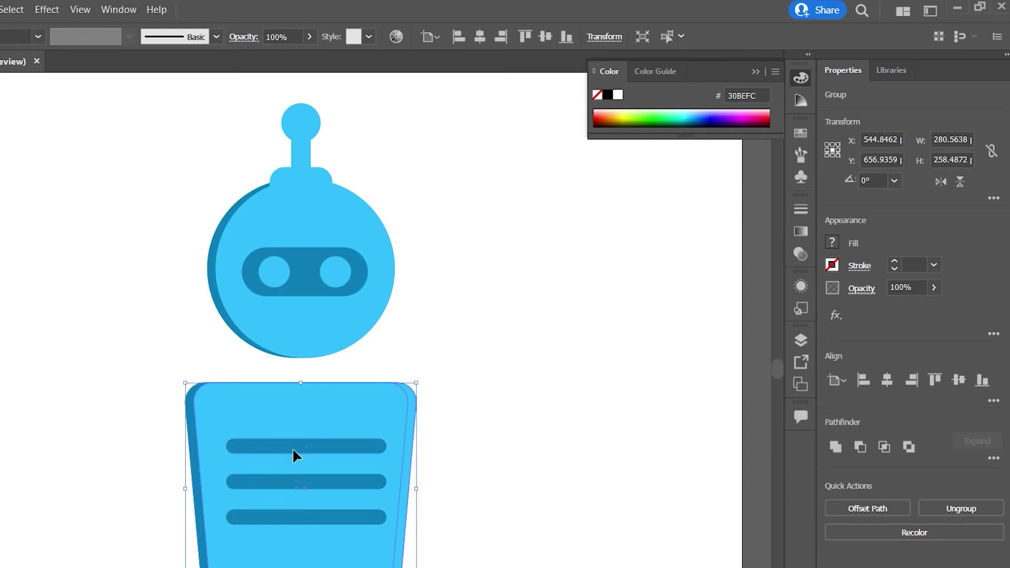
left_click(293, 447)
left_click(309, 482, "shift")
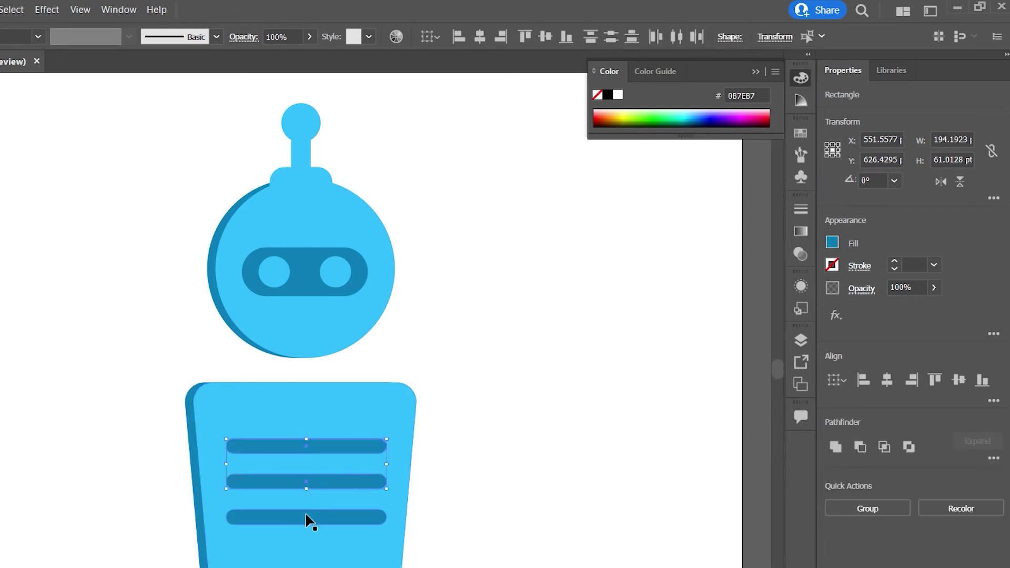
left_click(306, 516, "shift")
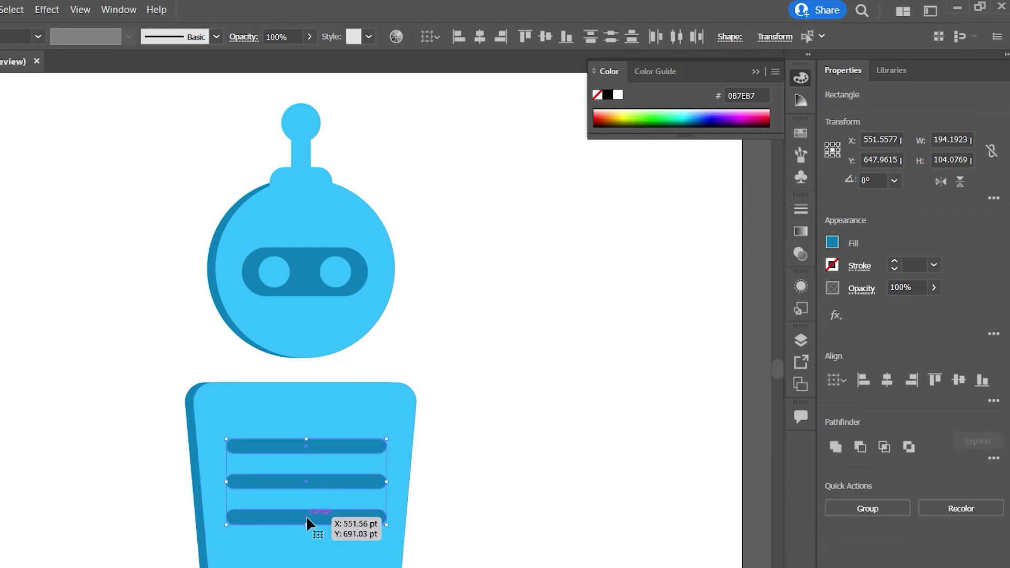
left_click(209, 412, "shift")
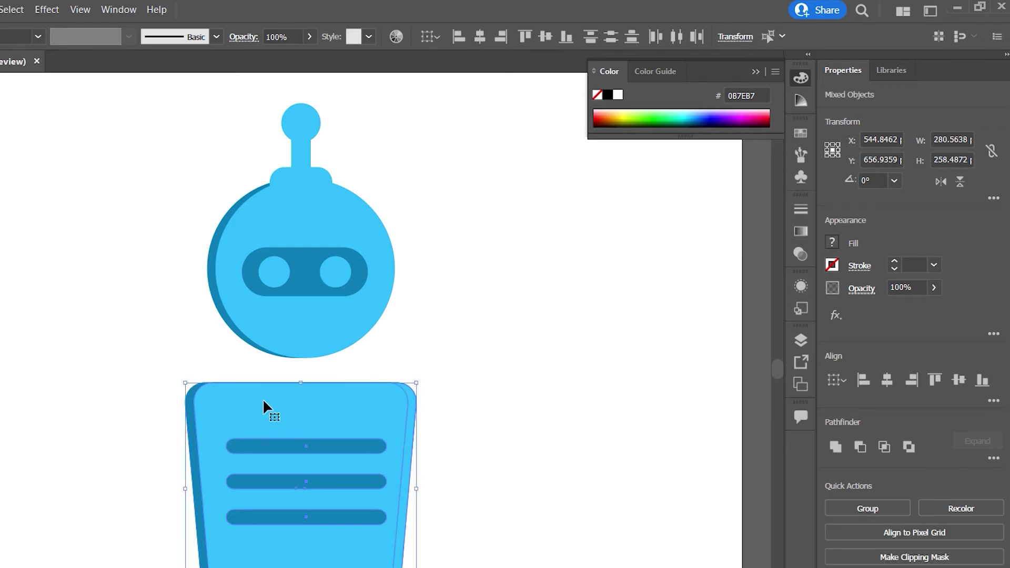
left_click(239, 409)
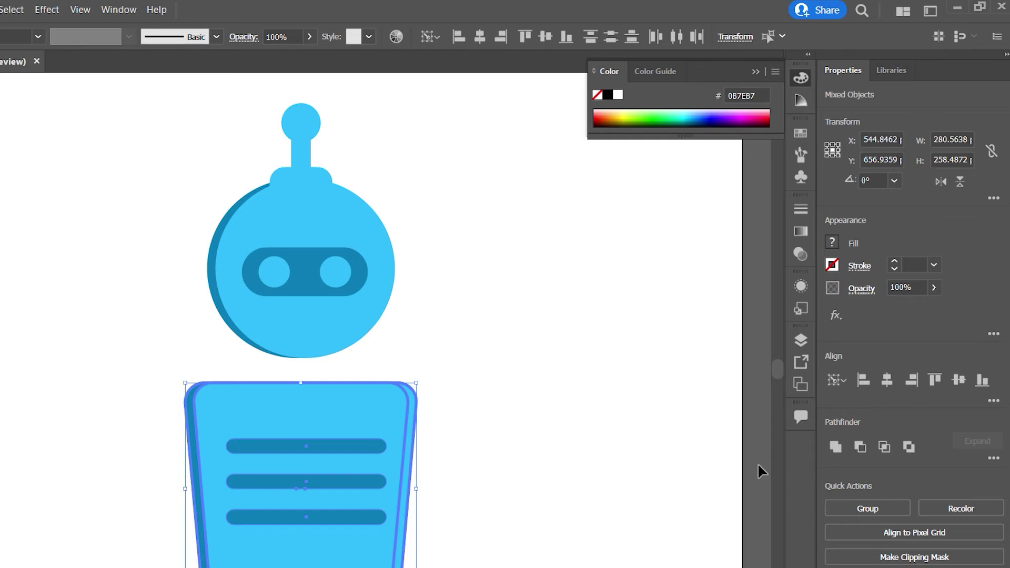
left_click(887, 379)
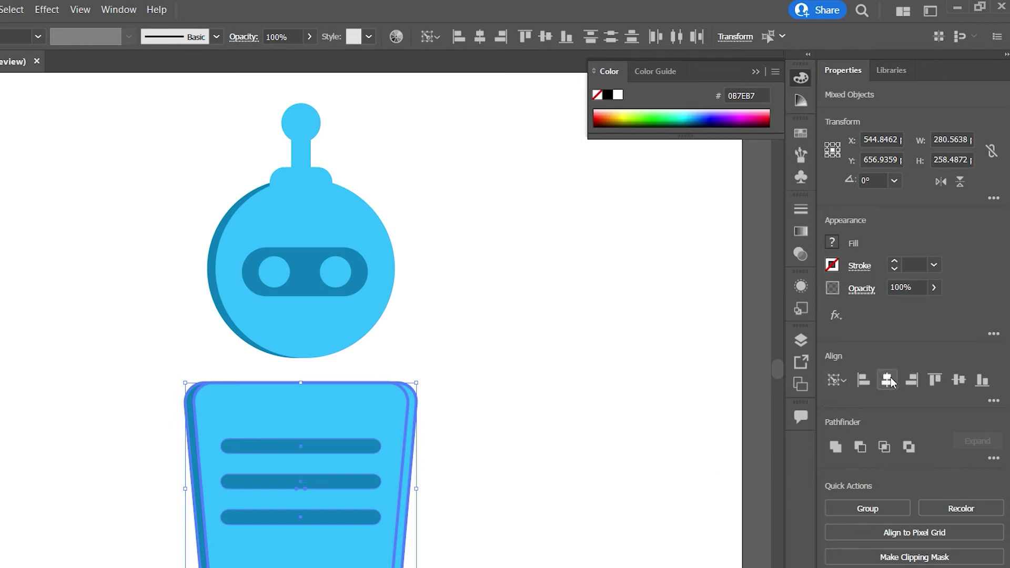
left_click(959, 380)
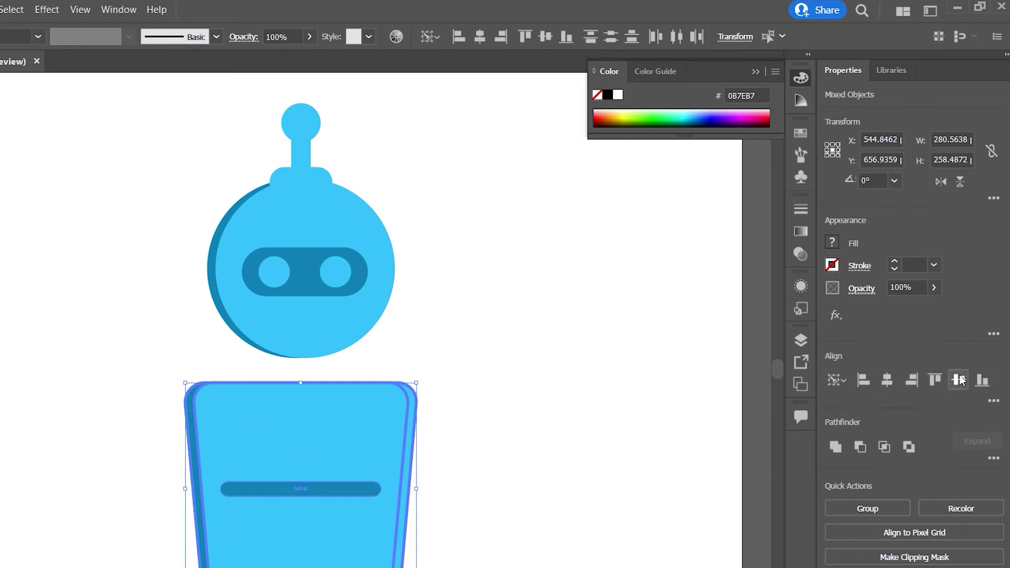
key("ctrl+z")
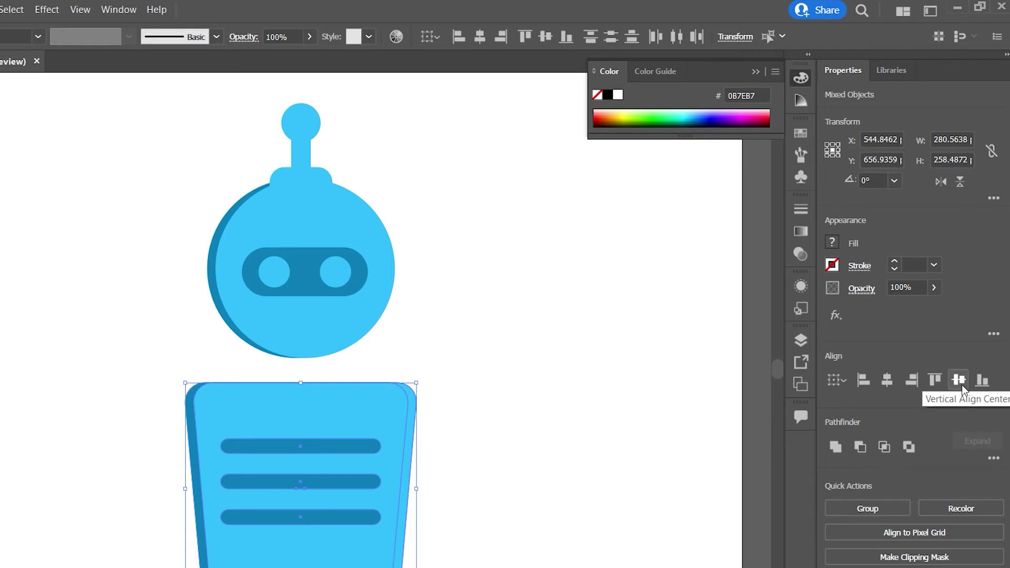
left_click(523, 468)
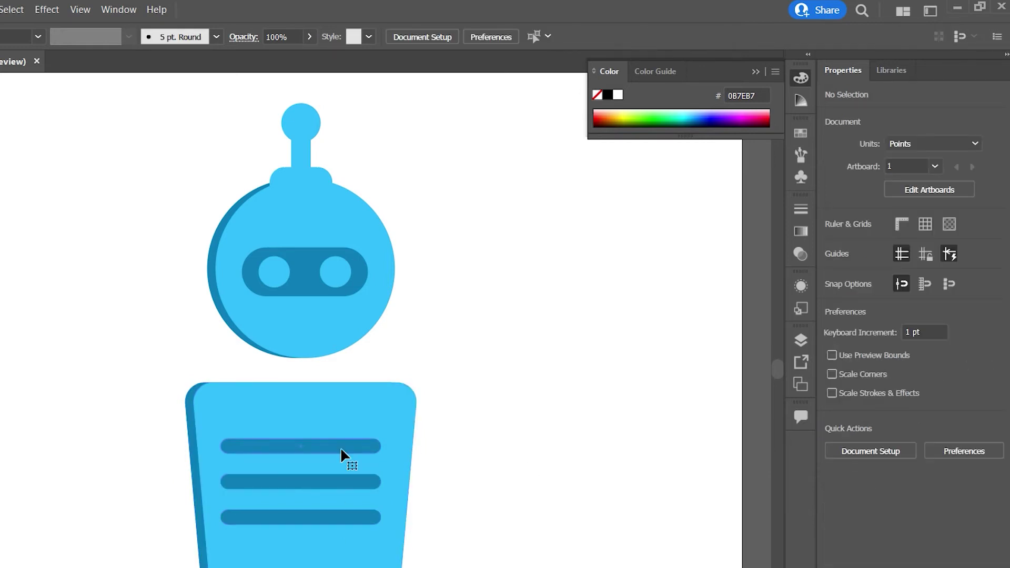
Group the three bars and align the group with the body group on their vertical centres
left_click(341, 452)
left_click(342, 518)
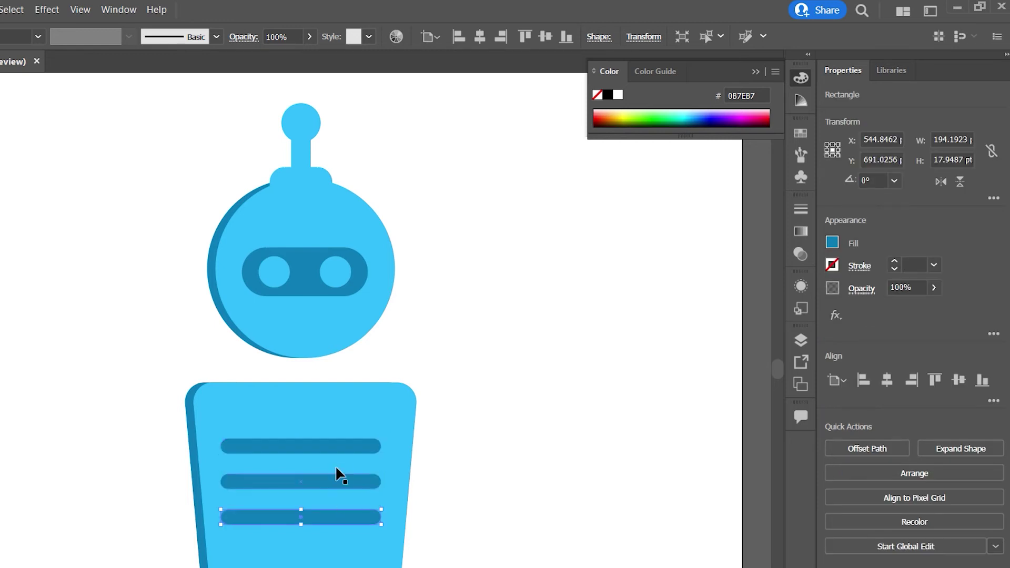
left_click(331, 445, "shift")
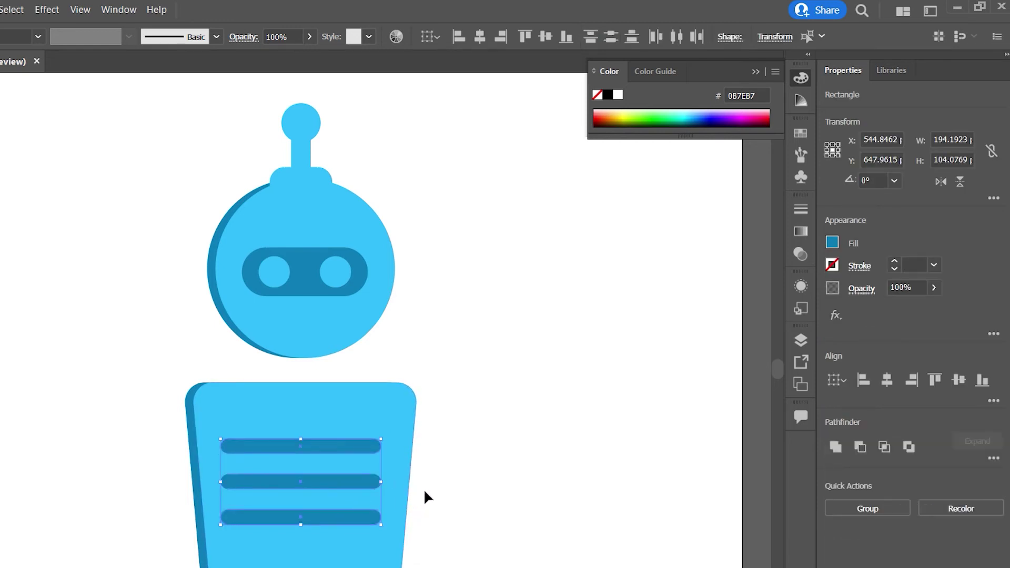
key("a")
key("v")
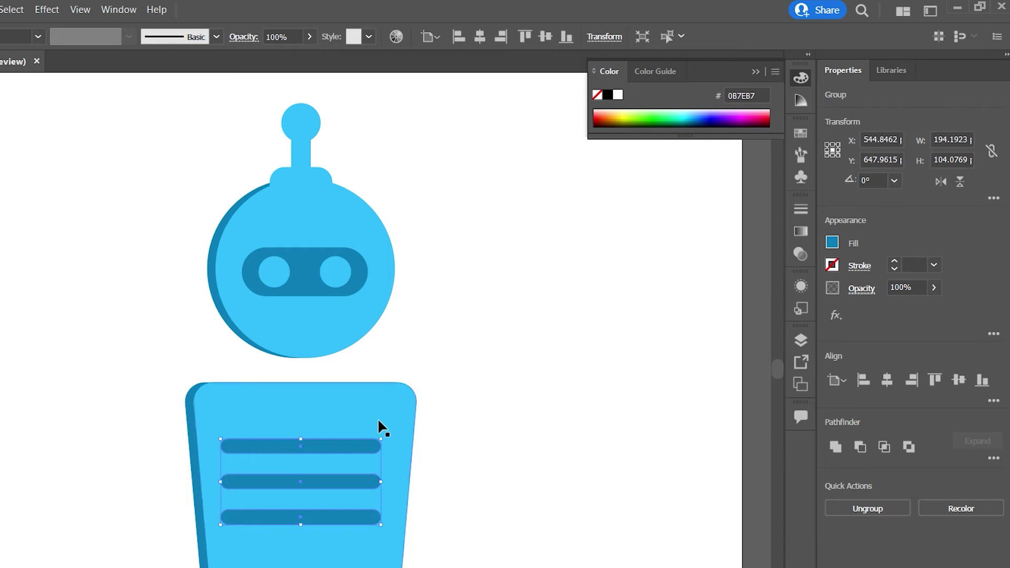
left_click(374, 414)
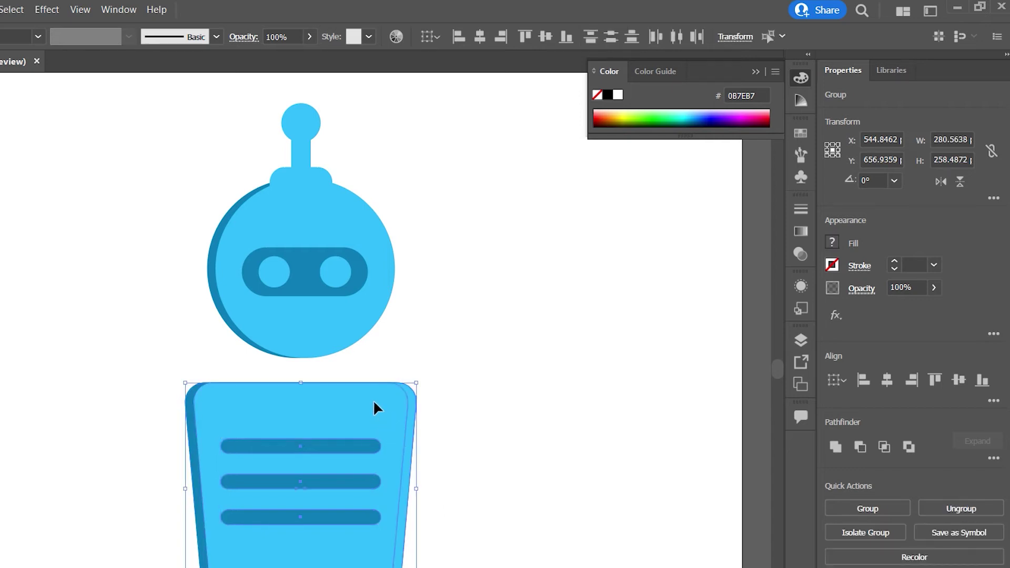
left_click(959, 379)
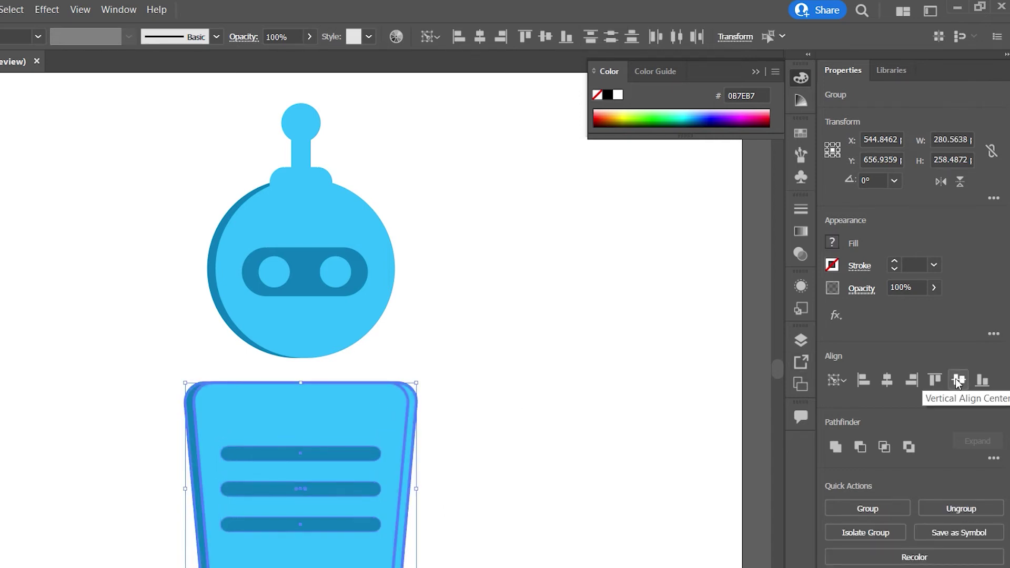
left_click(643, 383)
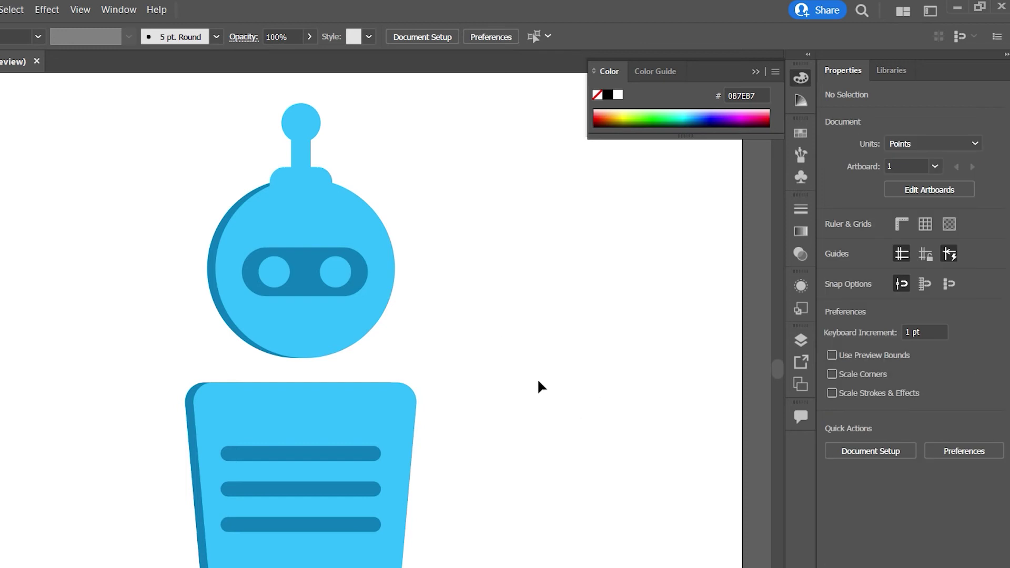
Draw a dark blue ellipse about 478 by 332 pt over the lower part of the robot's body
scroll(565, 421, "down", 1)
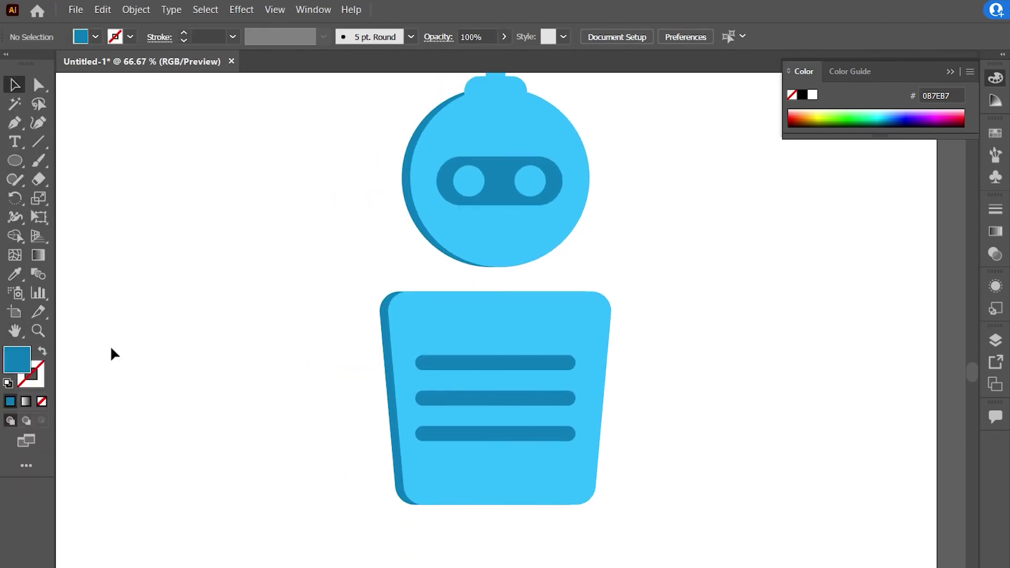
left_click(14, 161)
scroll(405, 447, "down", 2)
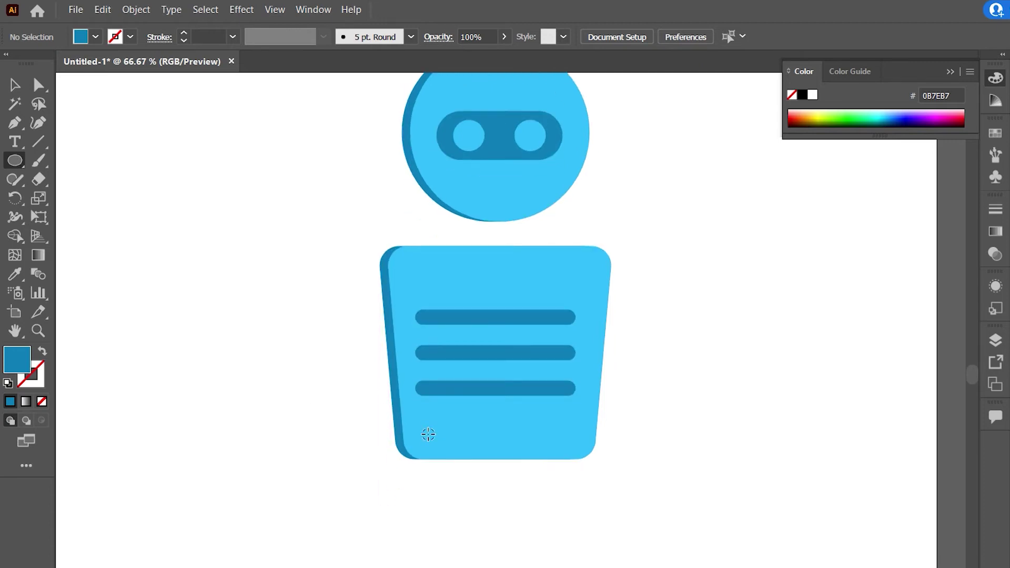
scroll(428, 434, "down", 2)
left_click_drag(528, 393, 516, 415)
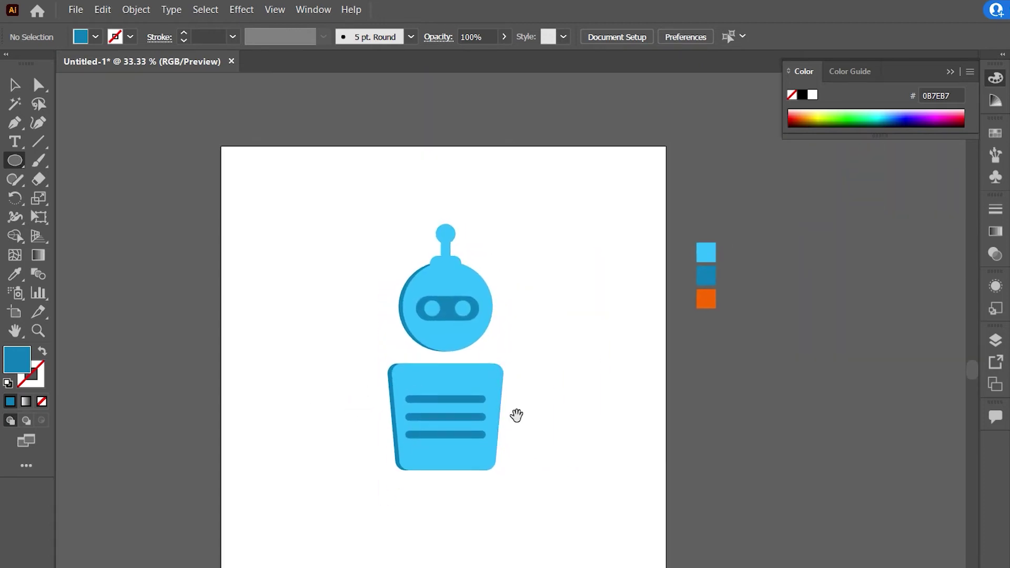
left_click_drag(330, 409, 604, 475)
left_click_drag(569, 496, 520, 539)
key("v")
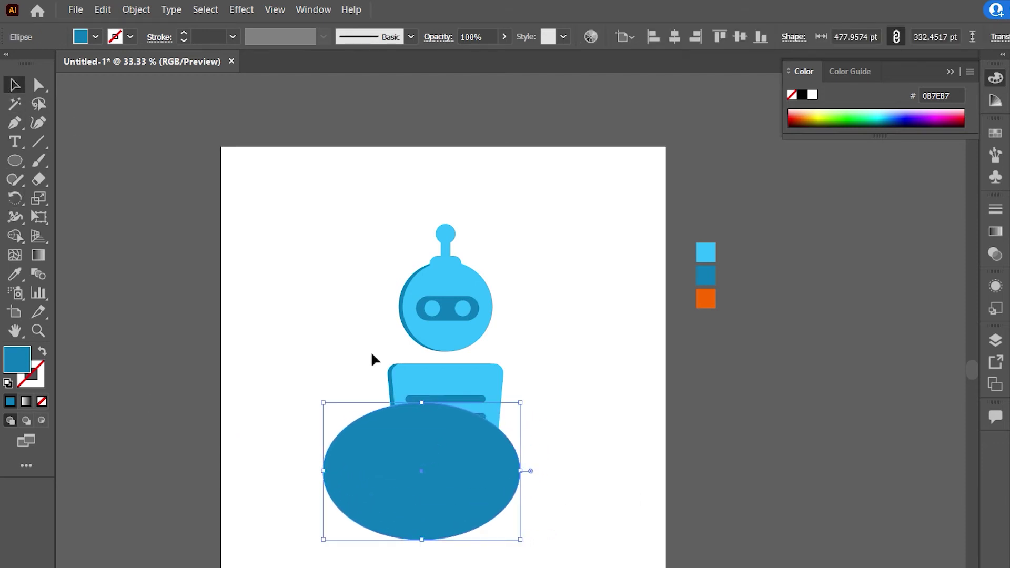
Centre the ellipse on the body, narrow it to about 426 pt, and swap its fill for a dark blue outline
left_click_drag(464, 500, 486, 480)
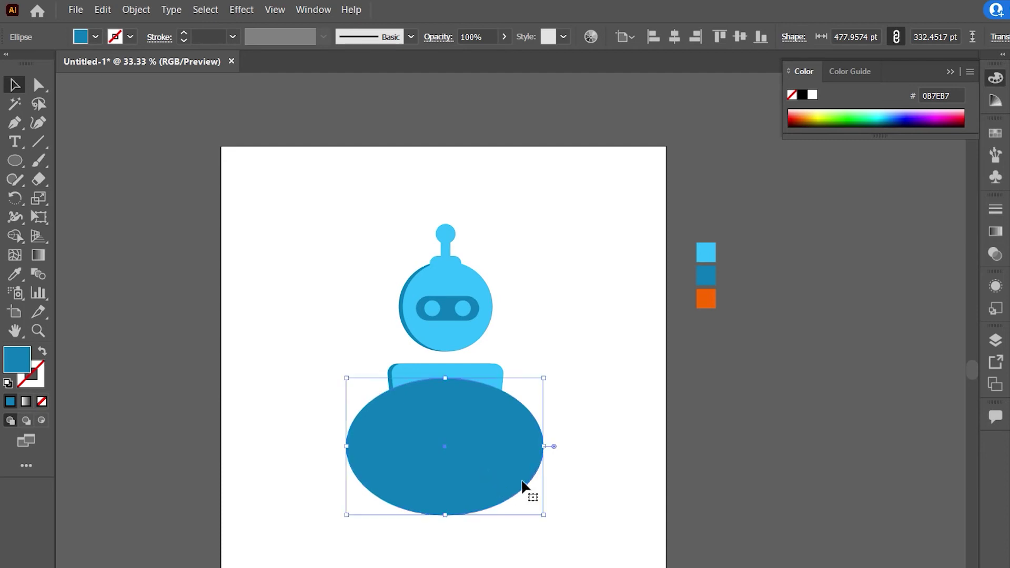
left_click_drag(552, 454, 538, 457)
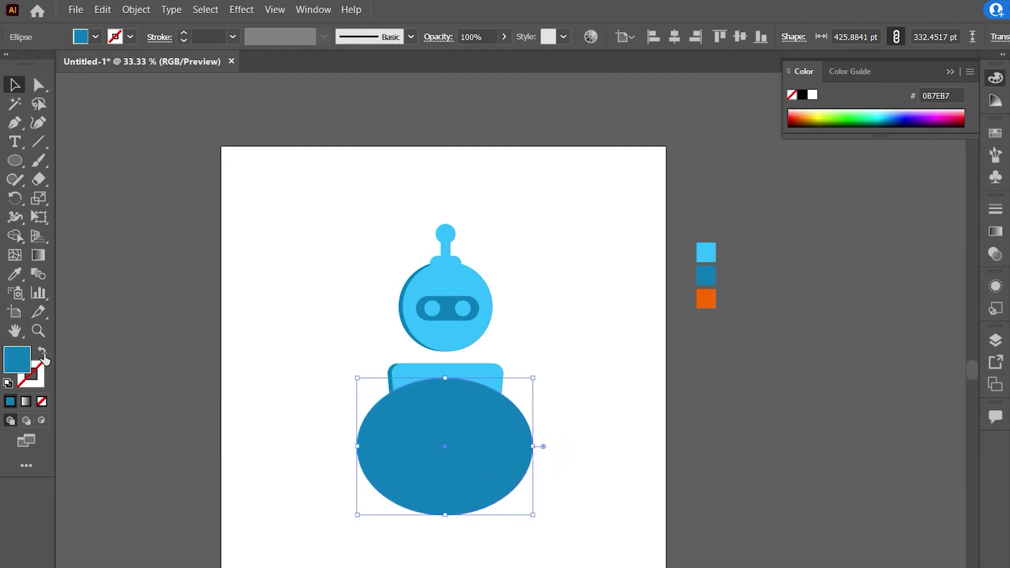
left_click(42, 351)
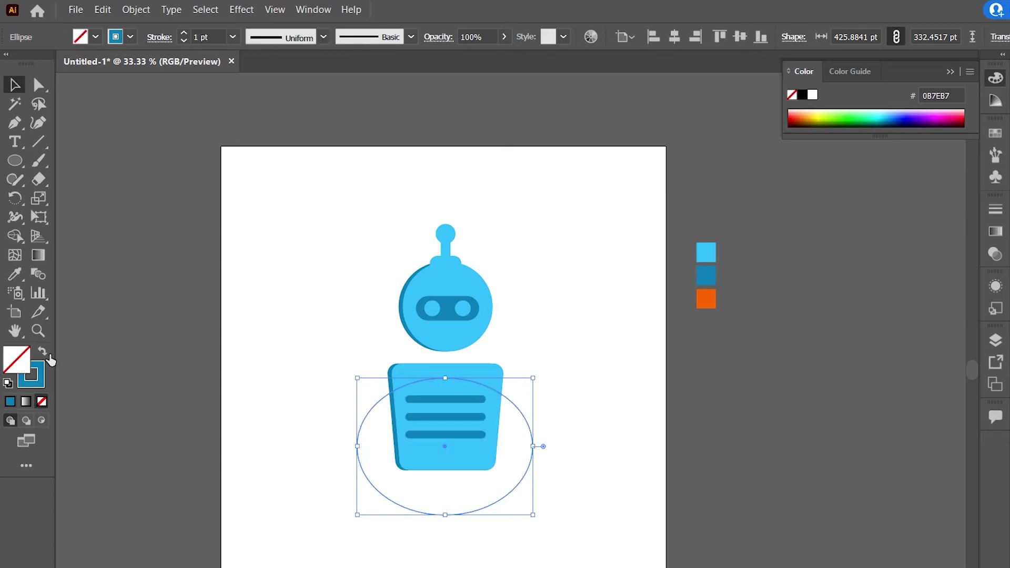
Cut the ellipse at its left and right anchor points with the Scissors tool and delete the lower half
left_click(42, 183)
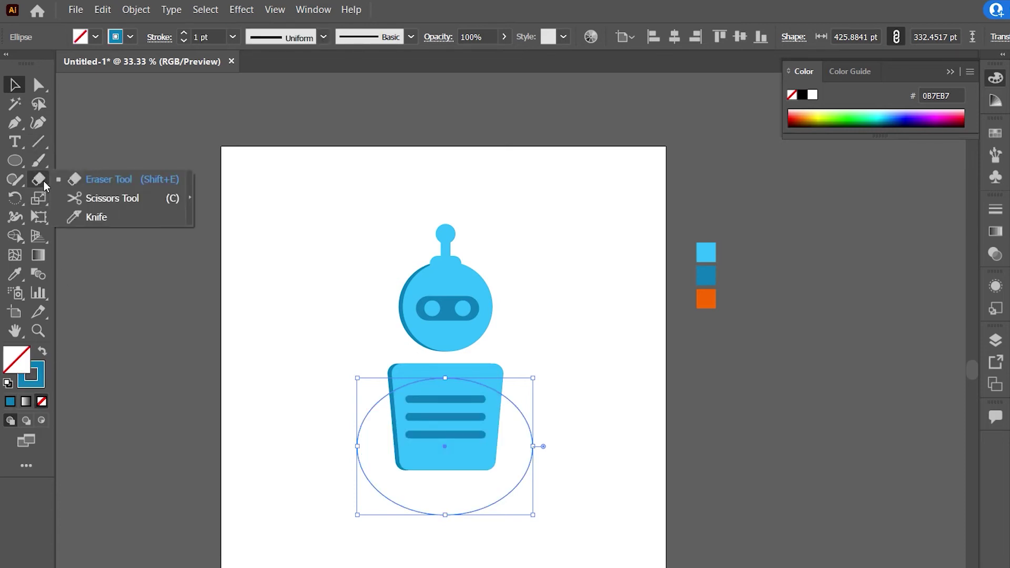
left_click(108, 206)
scroll(423, 493, "up", 1)
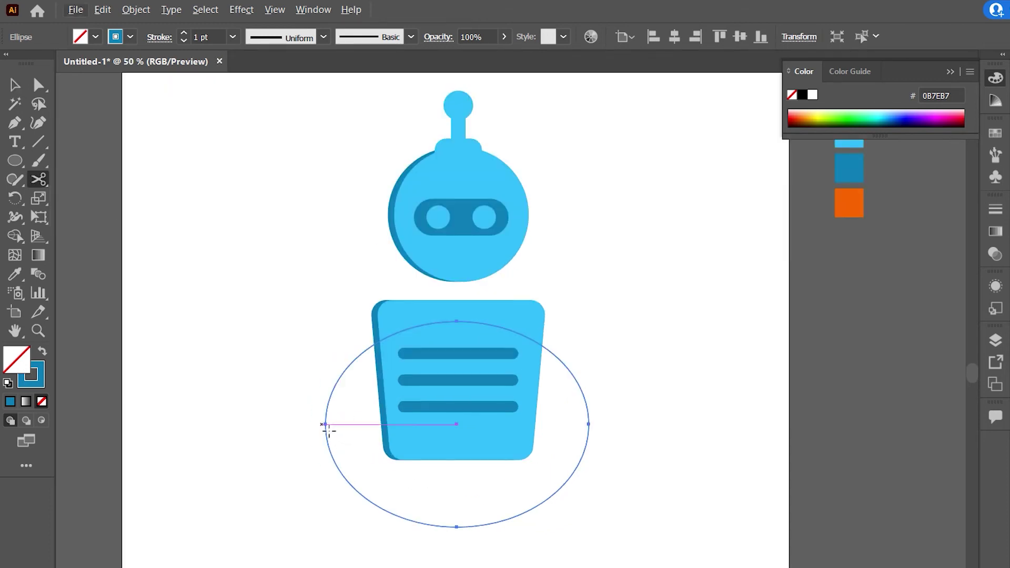
left_click(326, 424)
left_click(589, 424)
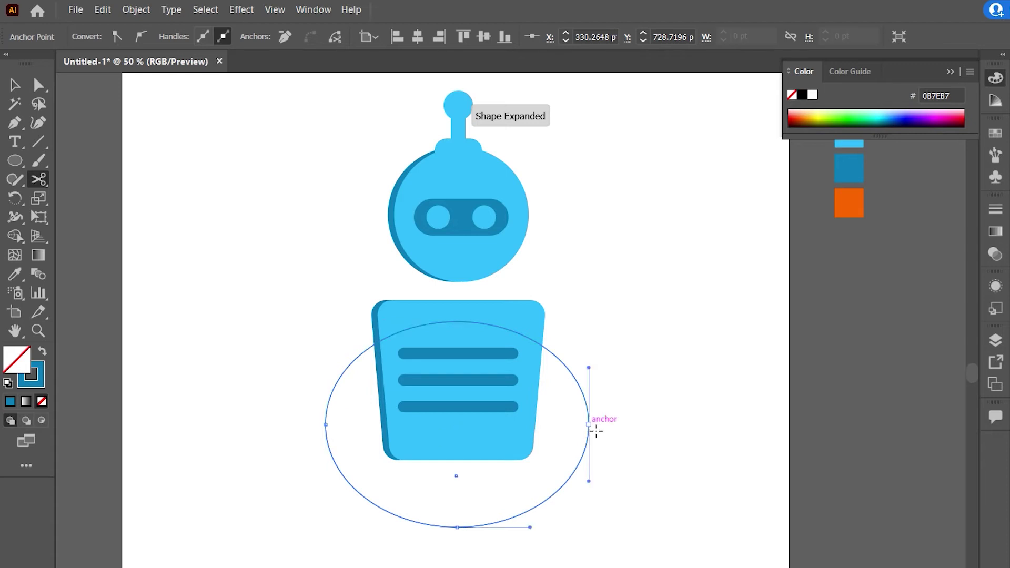
left_click(14, 84)
left_click(492, 559)
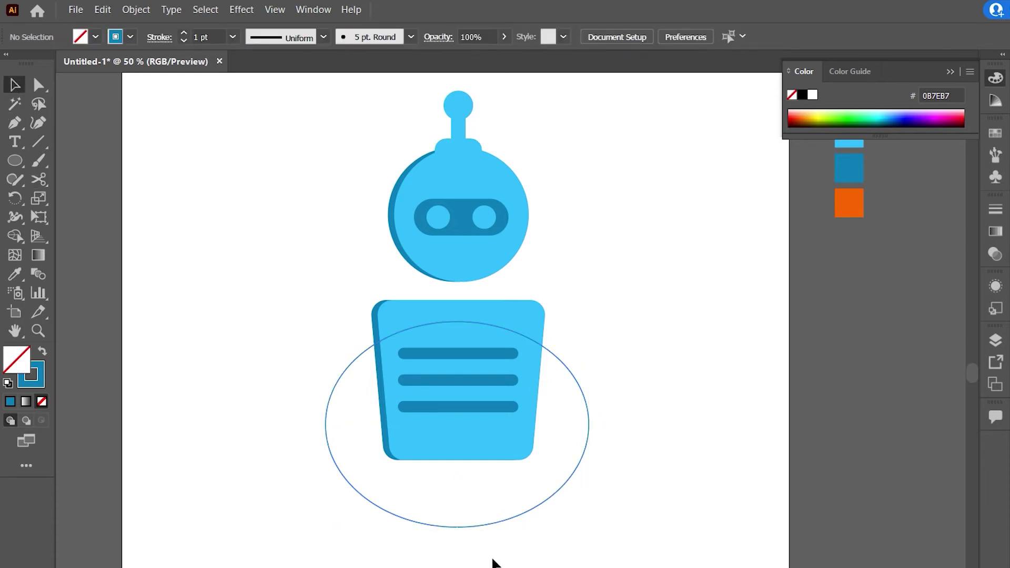
left_click_drag(500, 524, 739, 551)
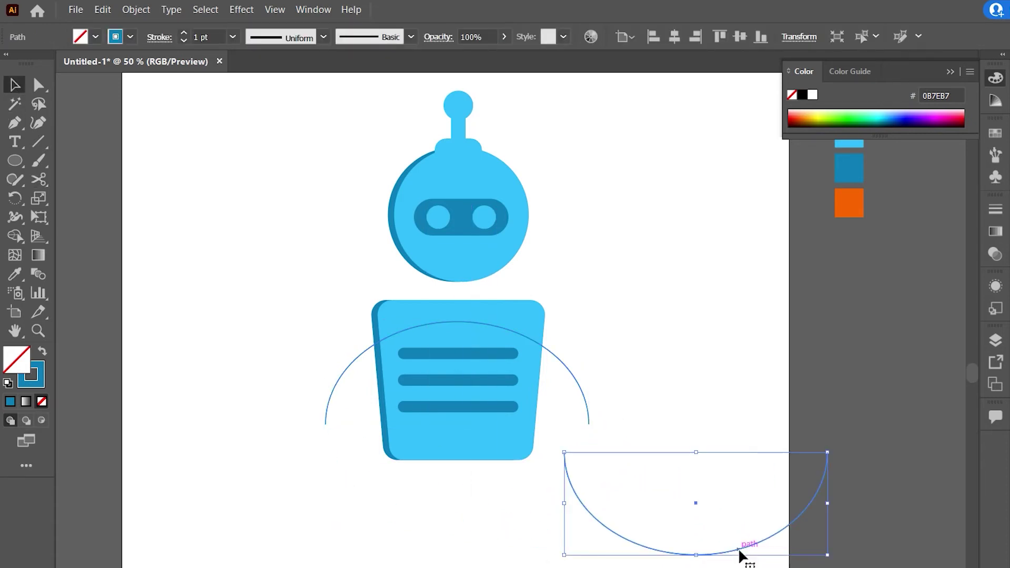
key("Delete")
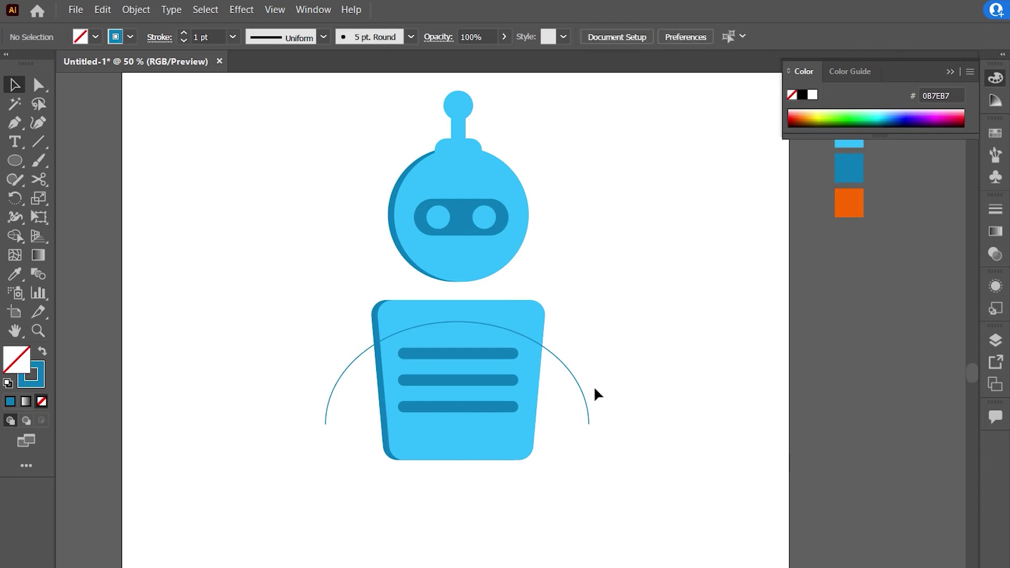
Set the stroke weight of the remaining upper arc to 15 pt
left_click(590, 400)
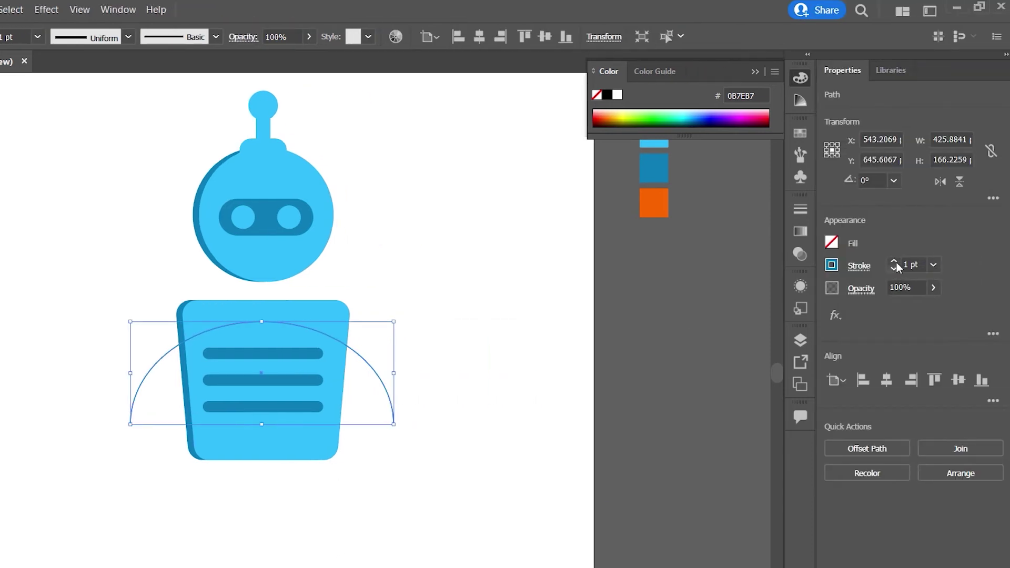
left_click(895, 262)
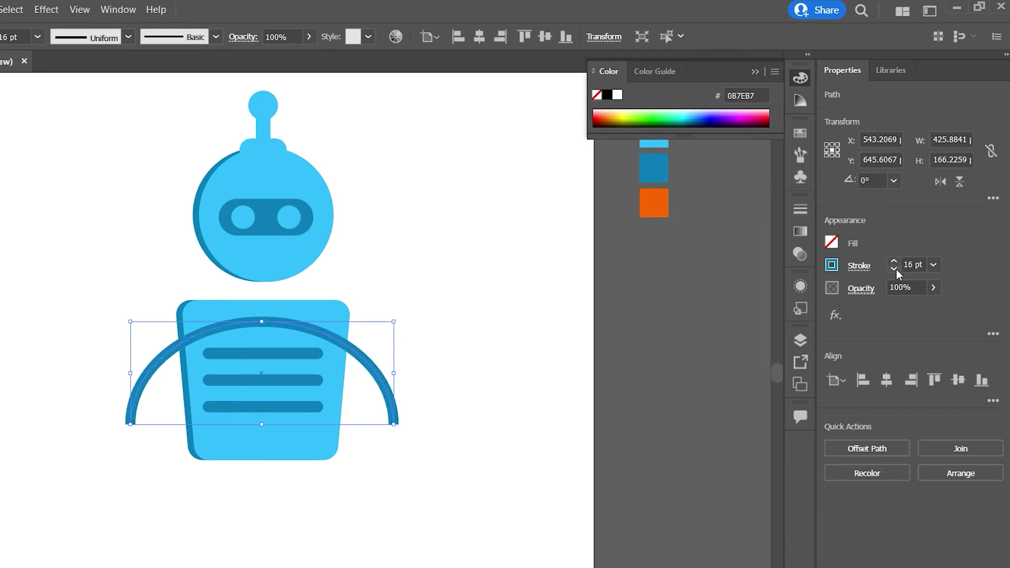
left_click(894, 268)
Send the arc behind the body to form the arms and narrow it symmetrically to about 399 pt
key("a")
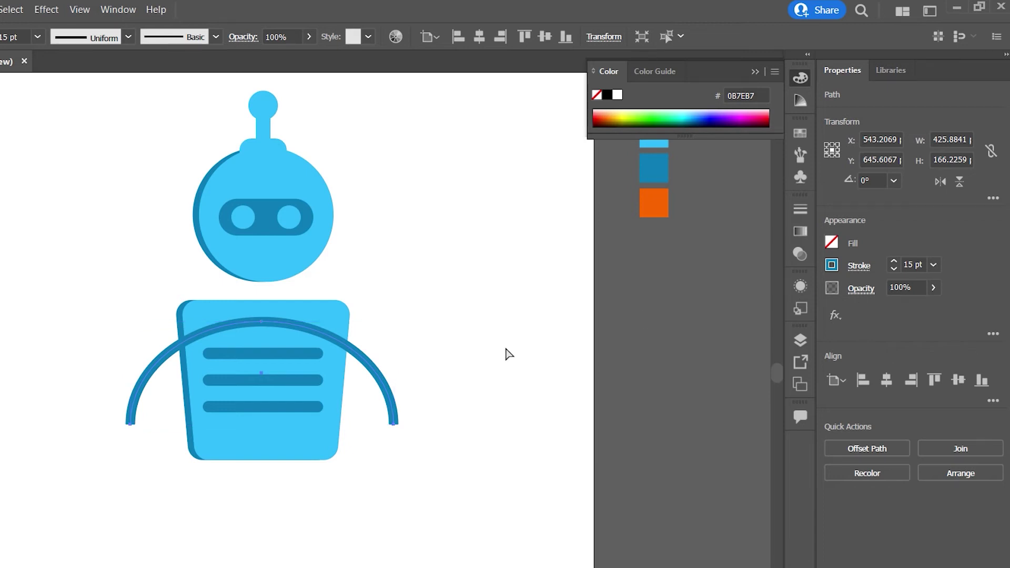
key("ctrl+shift+bracketleft")
key("v")
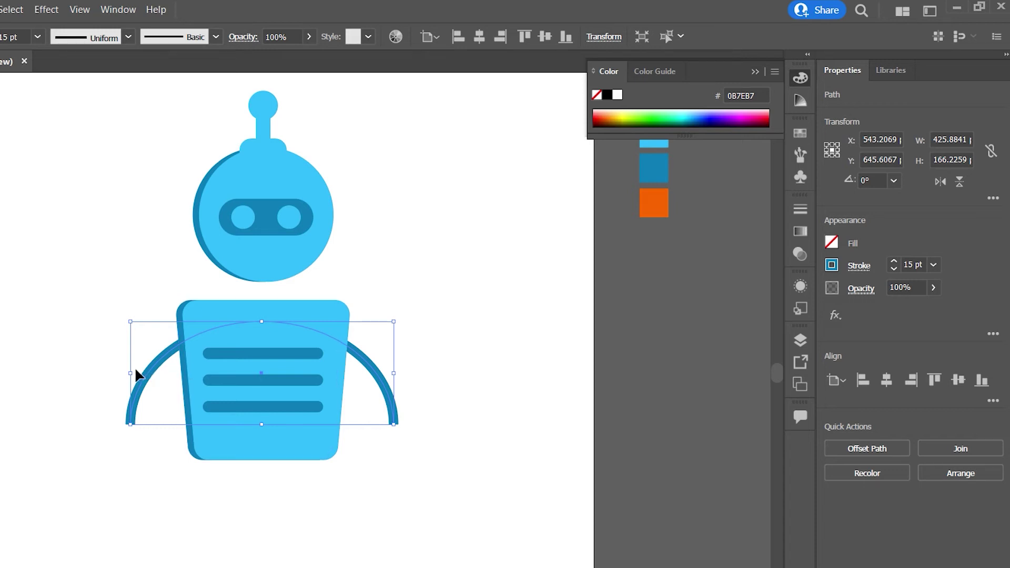
mouse_move(137, 378)
left_mouse_down()
mouse_move(160, 374)
mouse_move(118, 388)
mouse_move(147, 382)
left_mouse_up()
left_click(461, 506)
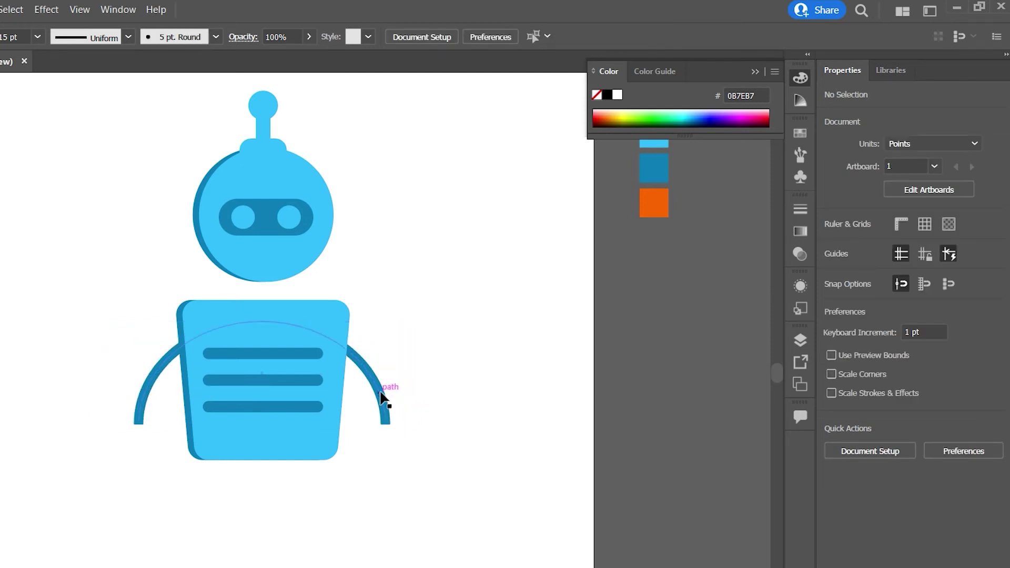
Duplicate the arm arc straight down as legs, narrow the copy symmetrically to about 171 pt, and nudge it up 20 pt
left_click_drag(388, 394, 397, 511)
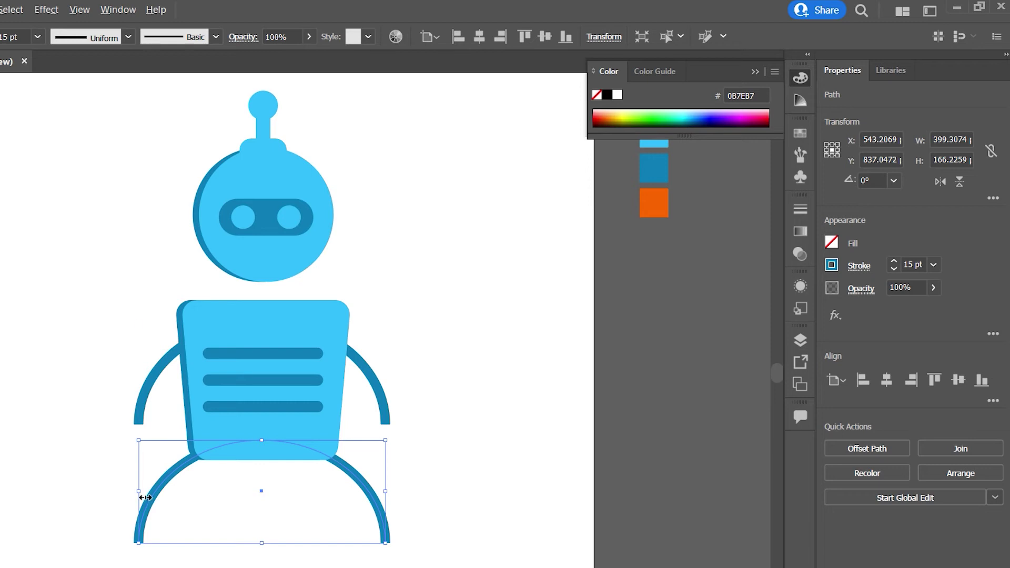
left_click_drag(145, 497, 219, 505)
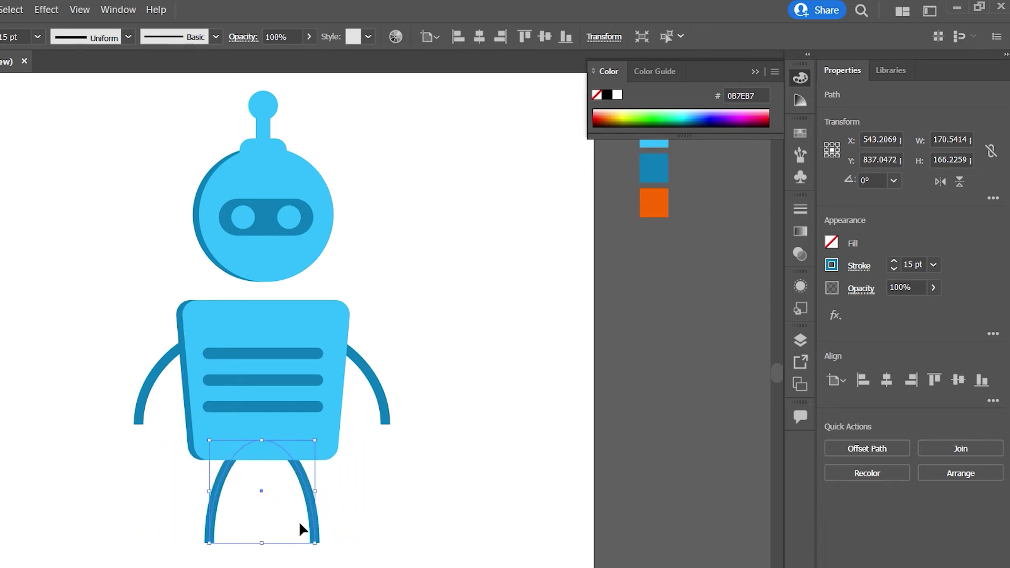
key("shift+Up")
key("shift+Up")
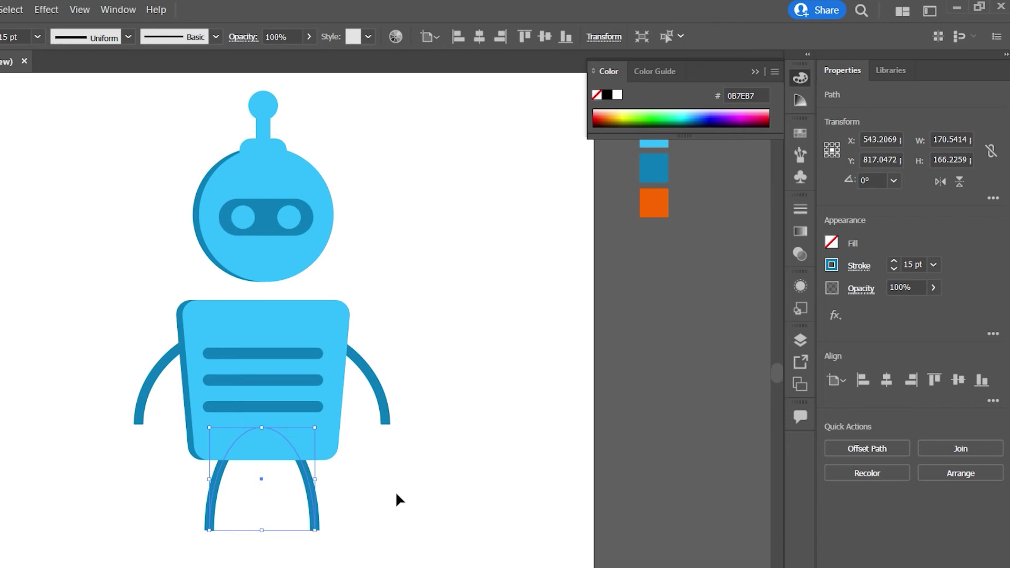
left_click(397, 498)
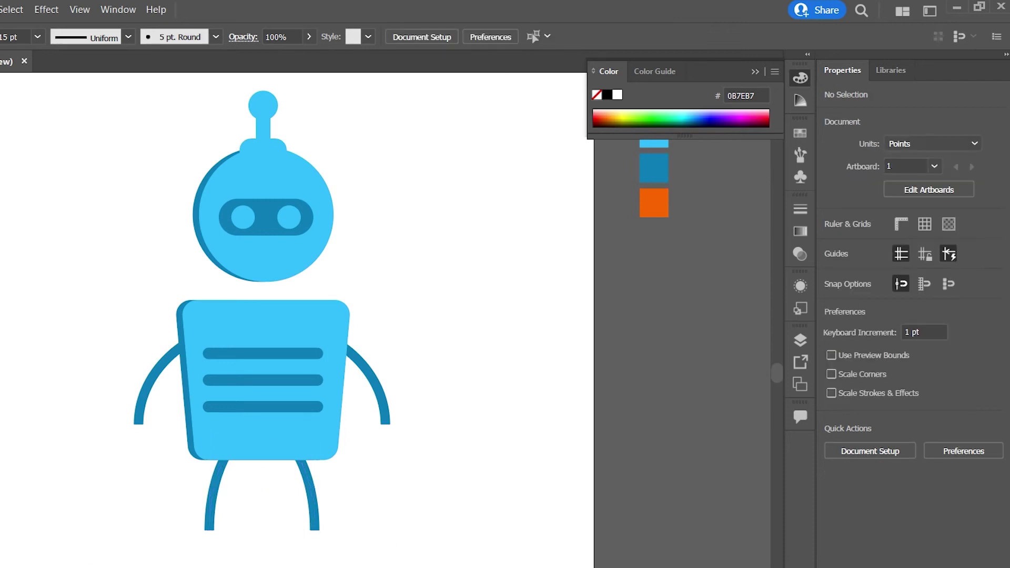
Draw a small circle with a 15 pt dark blue stroke beside the robot and cut it at its left and right anchor points
key("l")
left_click_drag(480, 344, 503, 371)
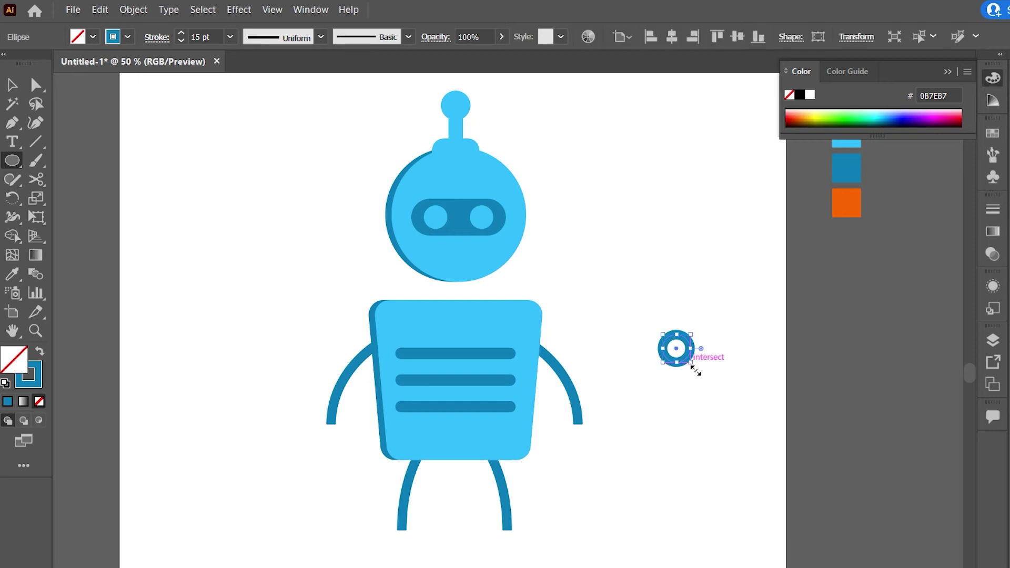
left_click(35, 179)
left_click(691, 348)
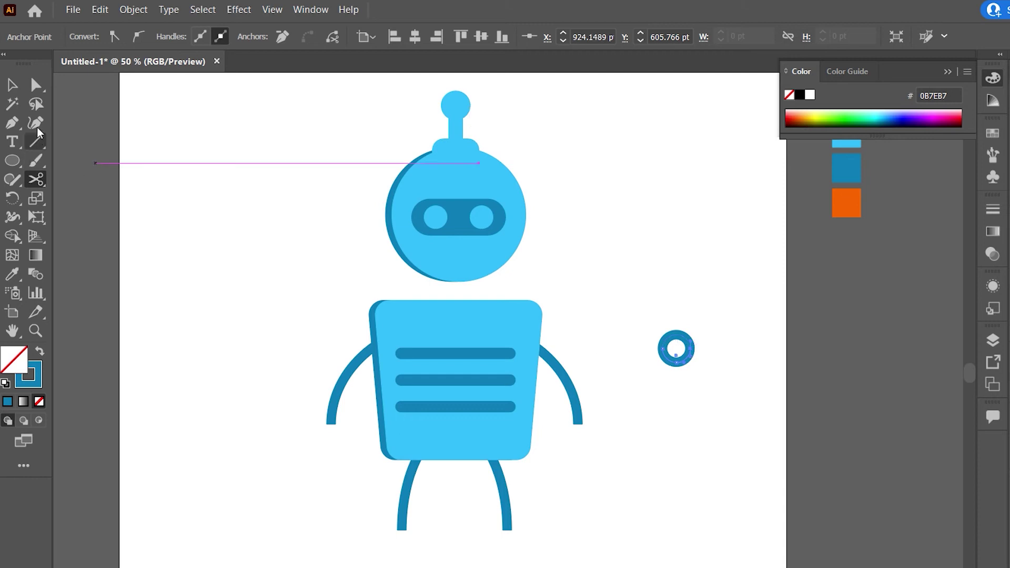
Remove the ring's lower half, duplicate the upper half, and place one half ring at the end of each arm as hands
left_click(12, 84)
left_click_drag(677, 365, 627, 440)
left_click(694, 524)
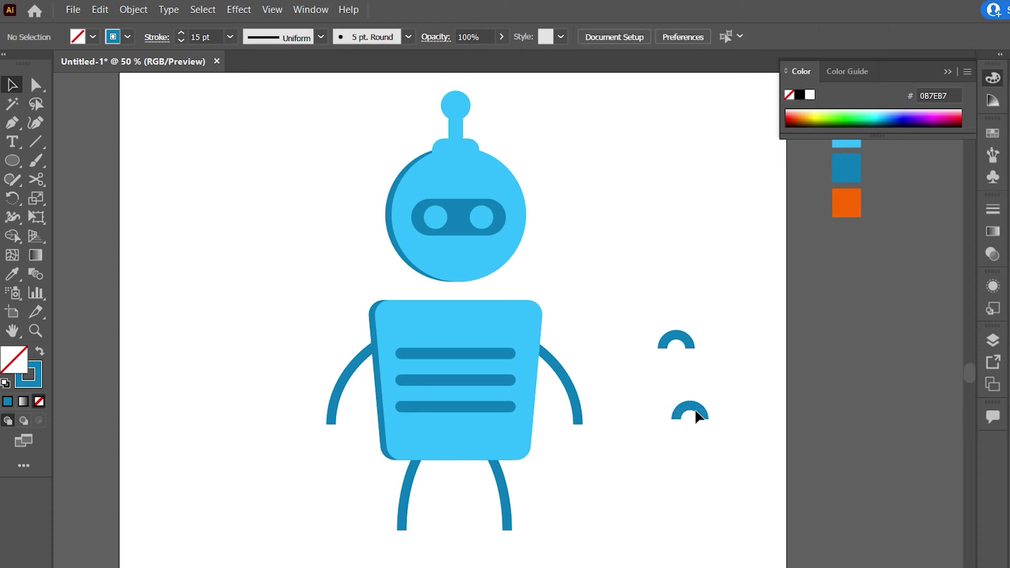
left_click_drag(697, 416, 583, 427)
left_click_drag(684, 341, 336, 430)
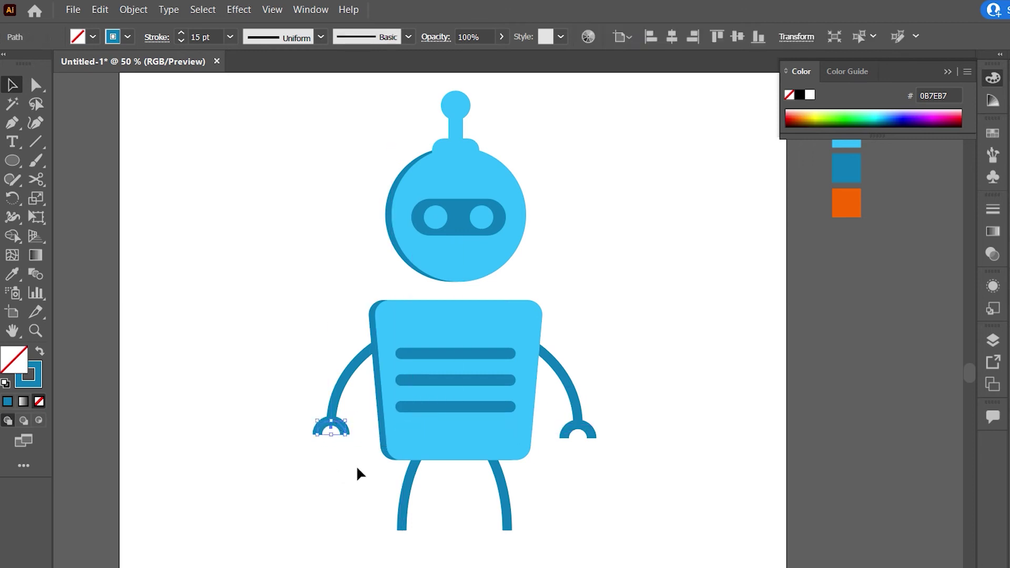
Recolour the strokes of both hands with the orange palette swatch using the Eyedropper, keeping them unfilled at 15 pt
left_click(591, 432, "shift")
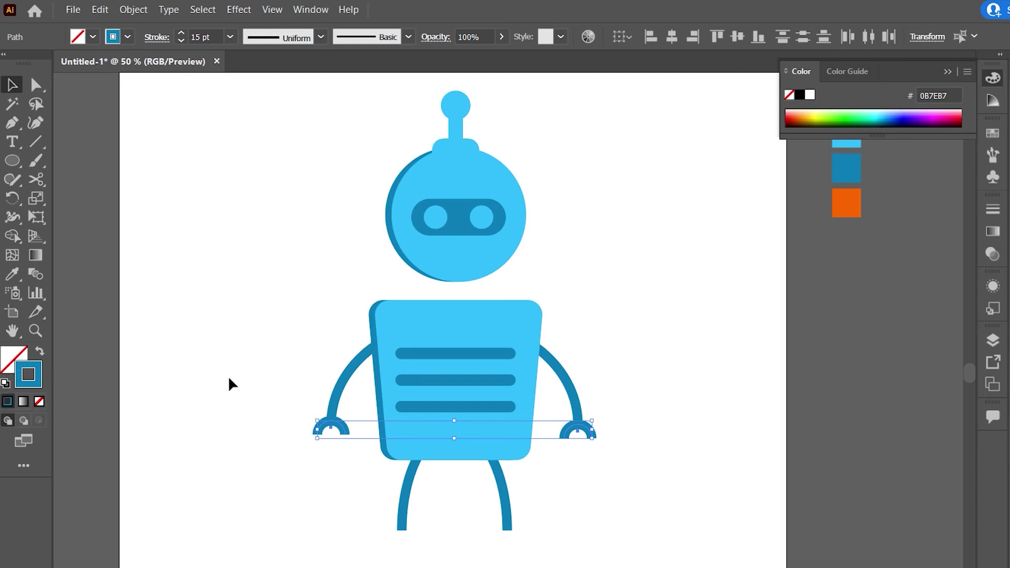
left_click(12, 274)
left_click(856, 213)
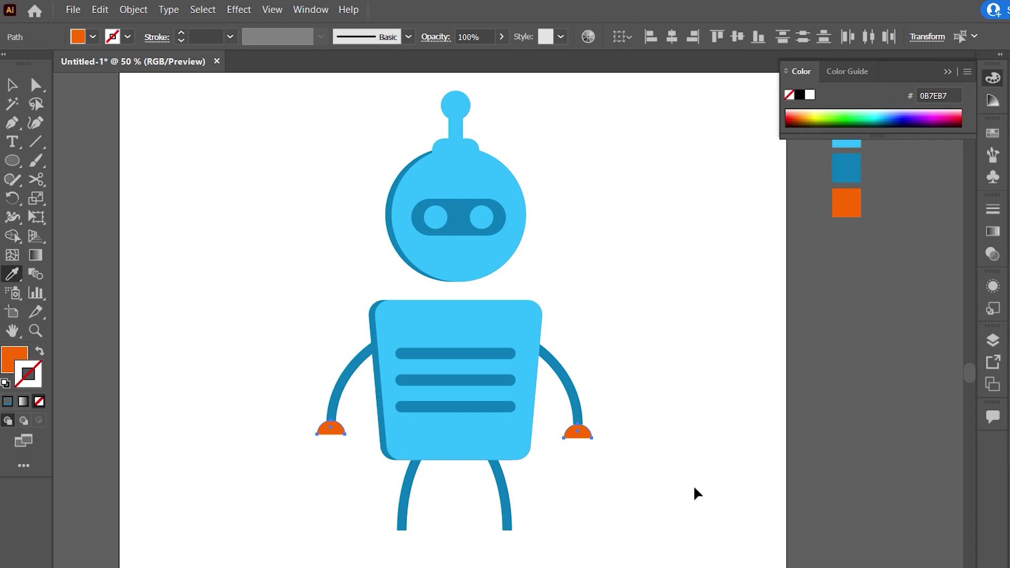
key("ctrl+z")
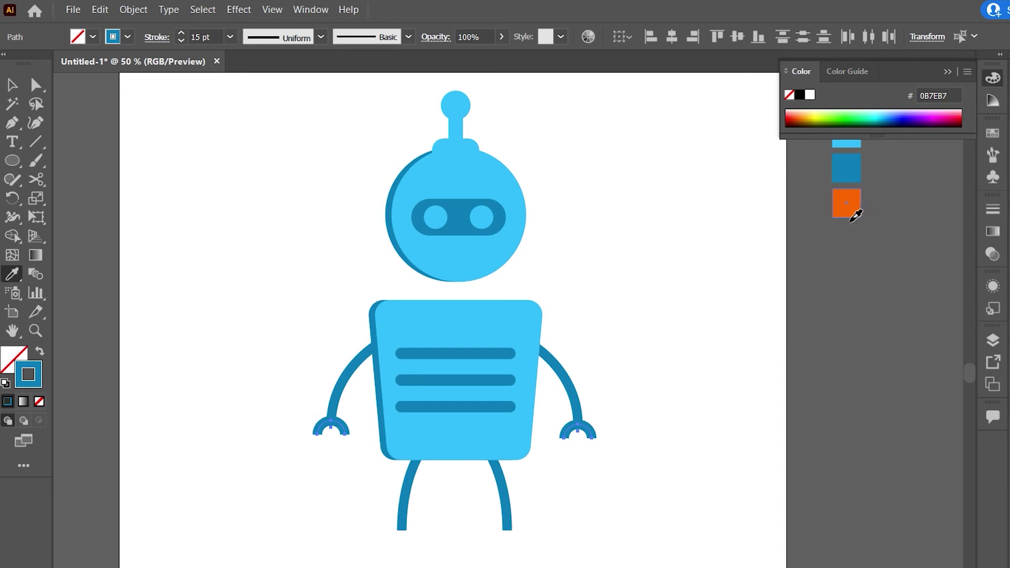
left_click(857, 217)
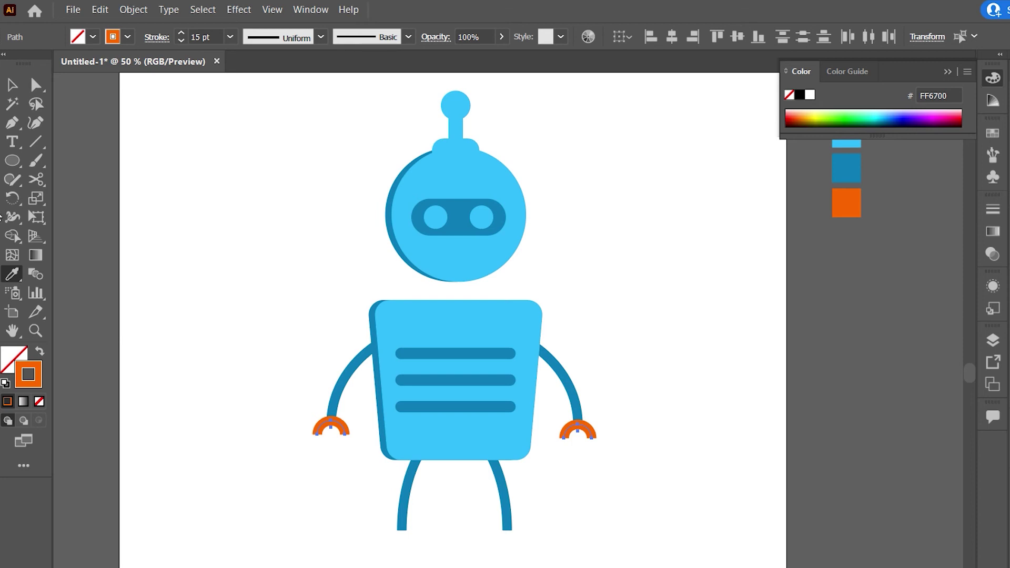
key("v")
left_click(245, 318)
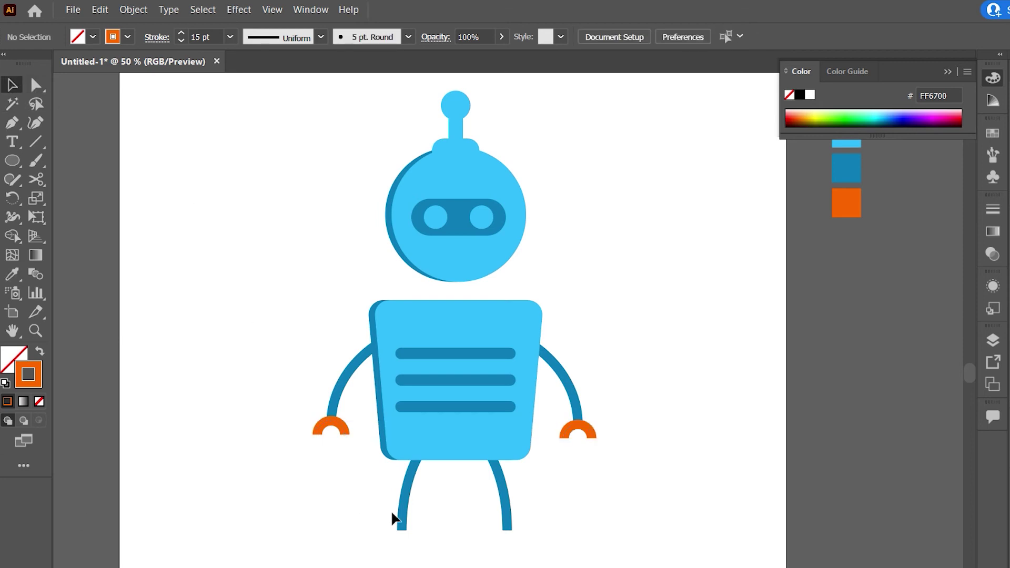
Give the leg arc's stroke round caps
left_click(407, 504)
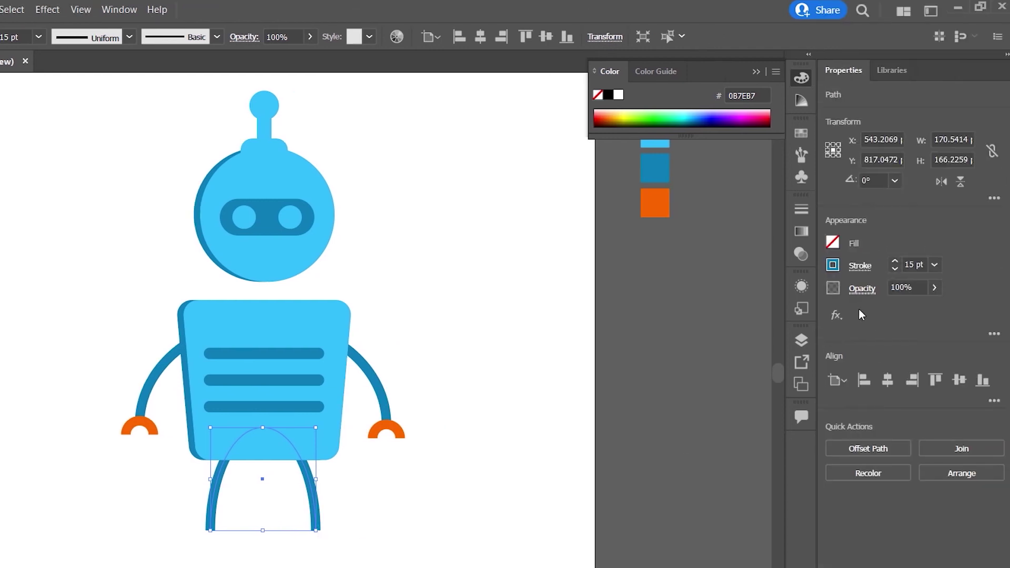
left_click(861, 266)
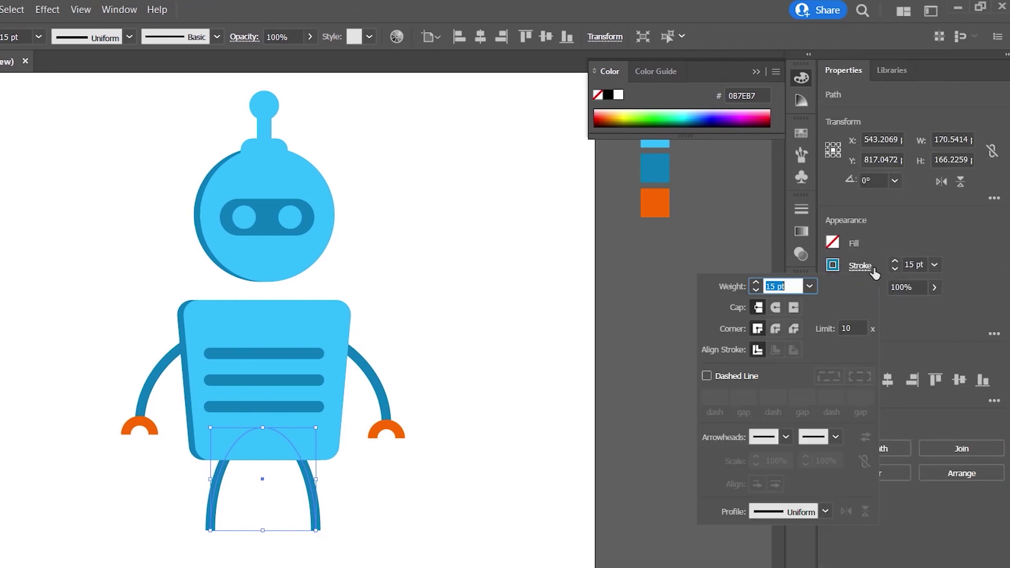
left_click(781, 308)
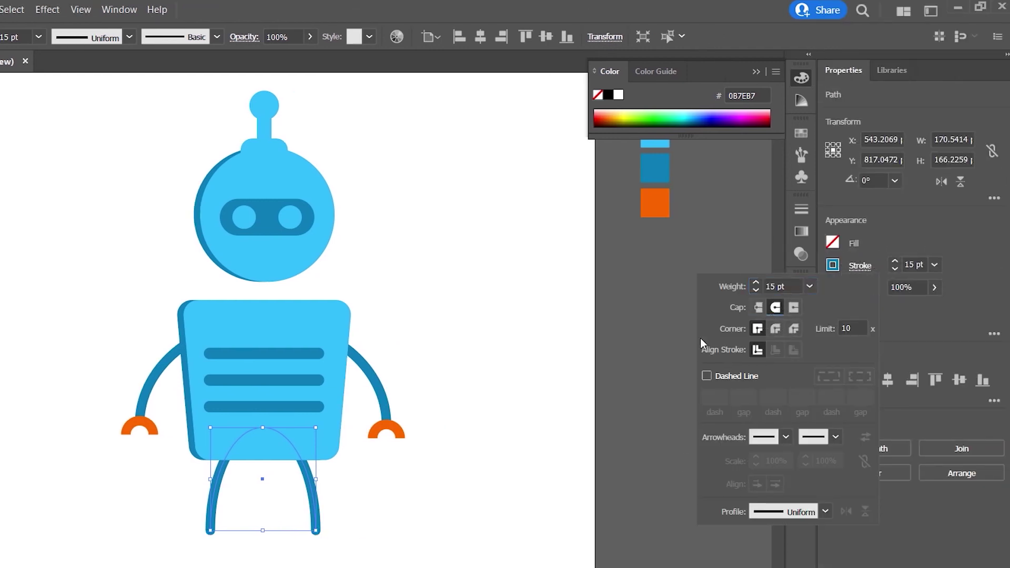
left_click(639, 353)
scroll(644, 350, "up", 2)
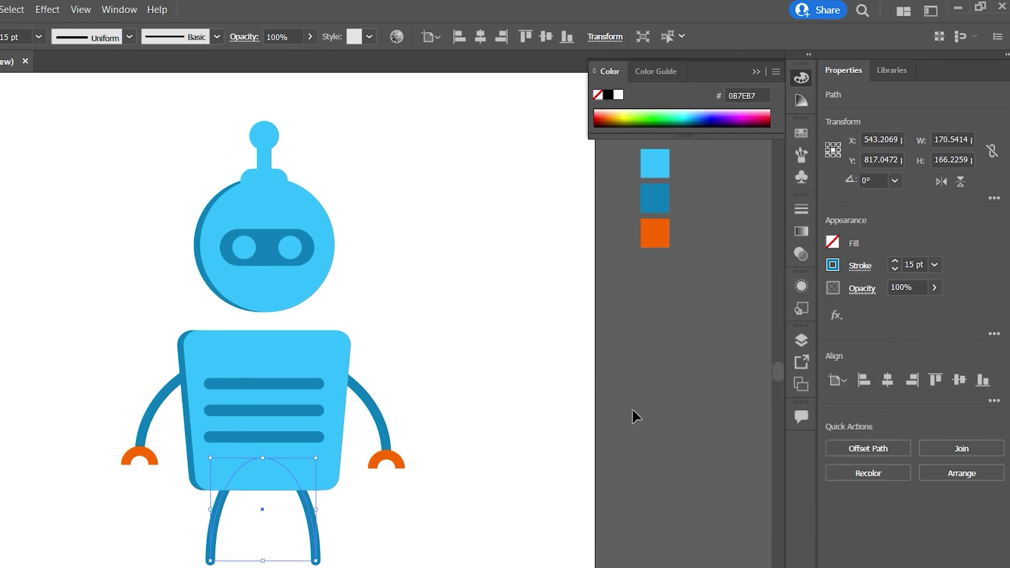
Group the two eye circles together with the dark blue visor
left_click(642, 418)
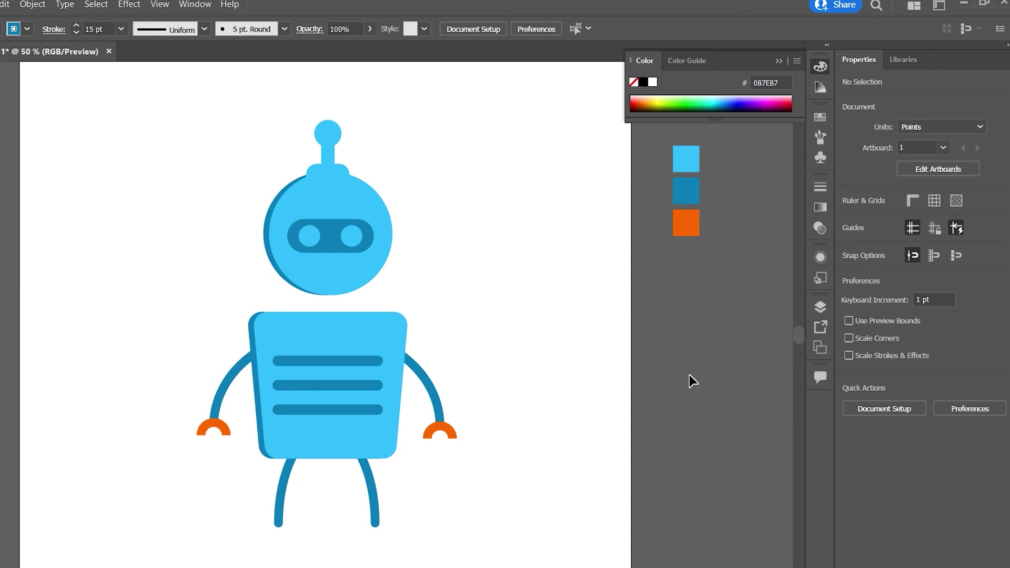
left_click(330, 240)
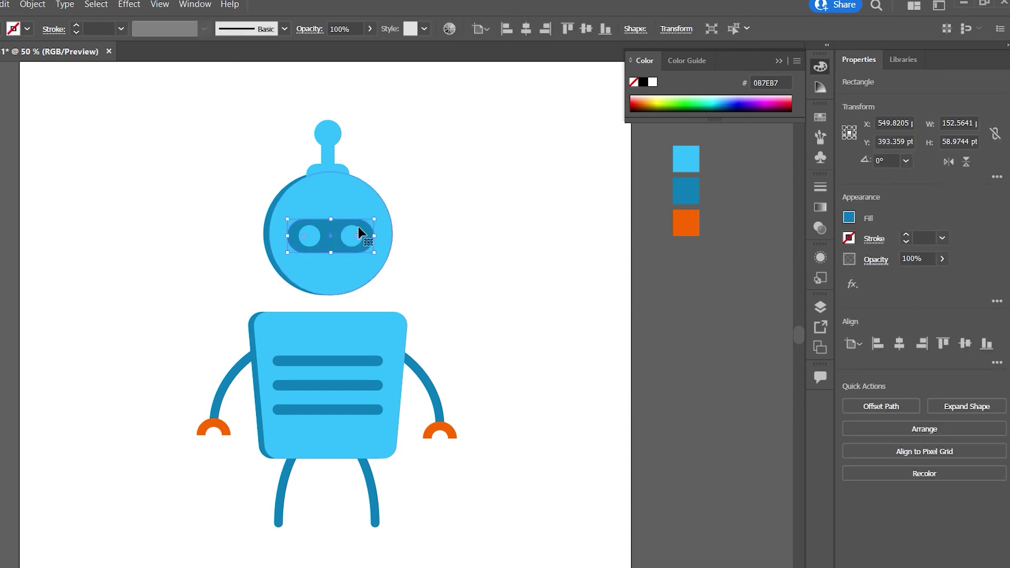
left_click(490, 270)
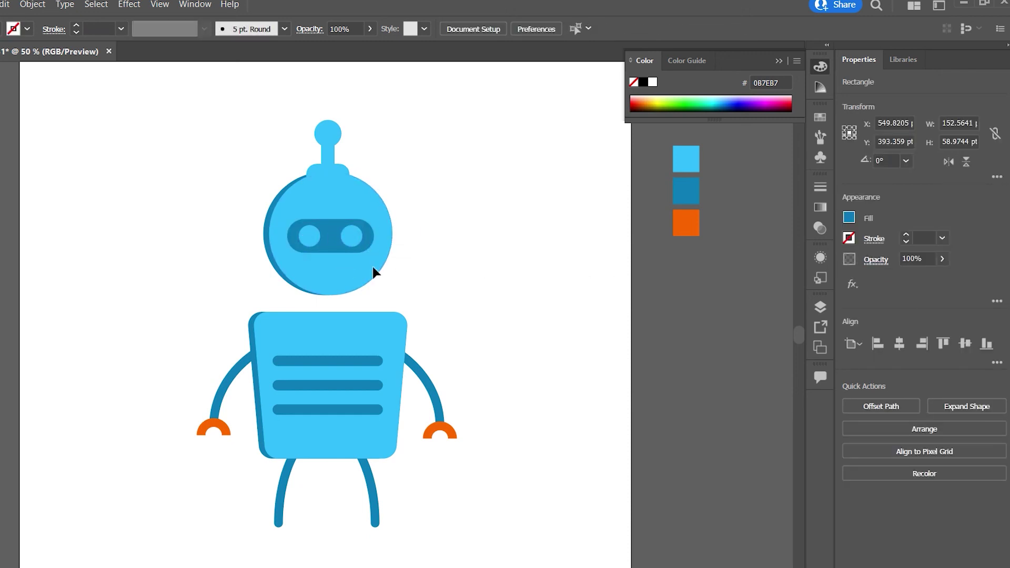
left_click(310, 239)
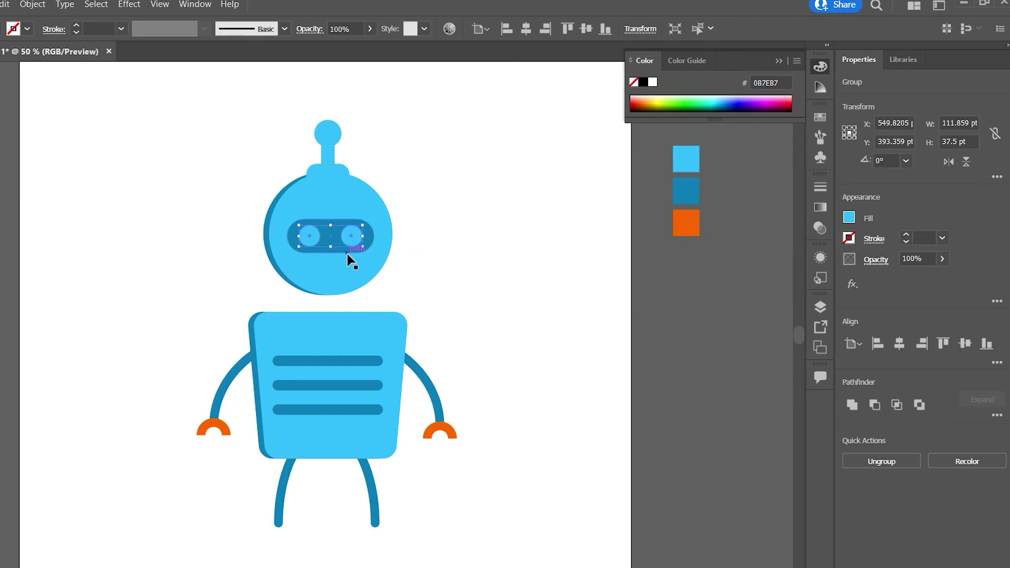
key("ctrl+shift+g")
Centre the grouped visor and eyes horizontally on the robot's head, with the head as the key object
left_click(365, 213)
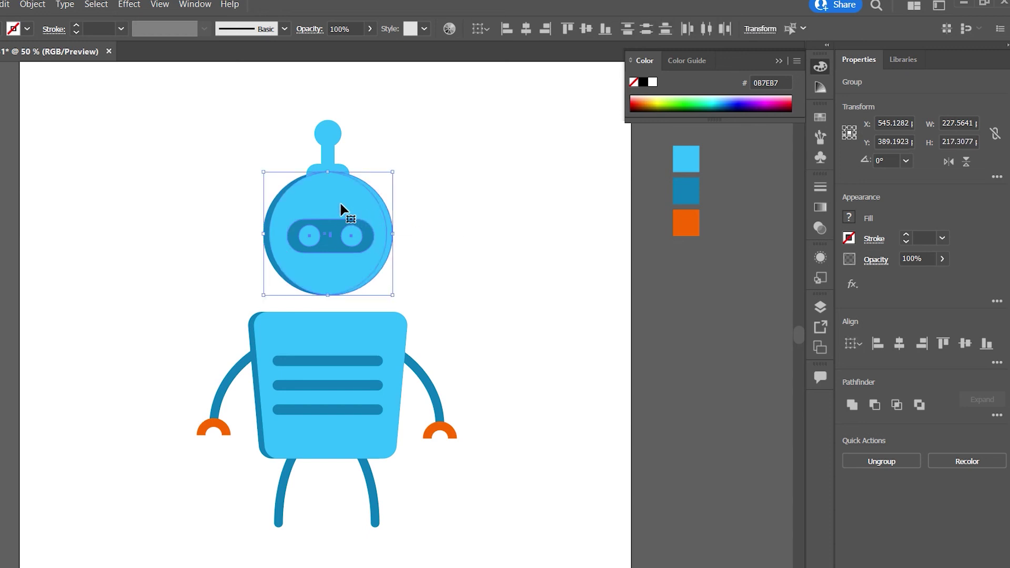
left_click(345, 210)
left_click(899, 345)
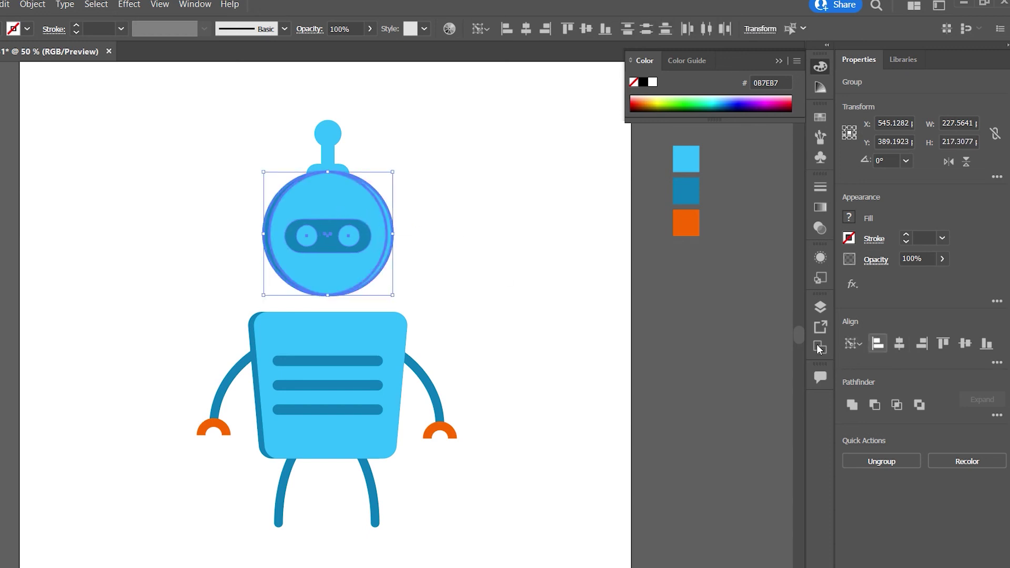
left_click(508, 256)
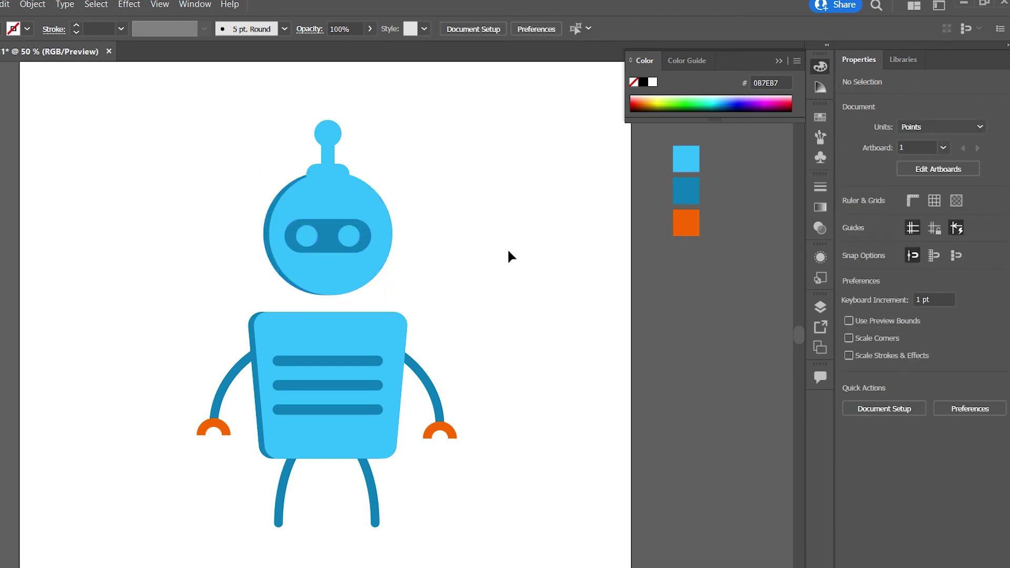